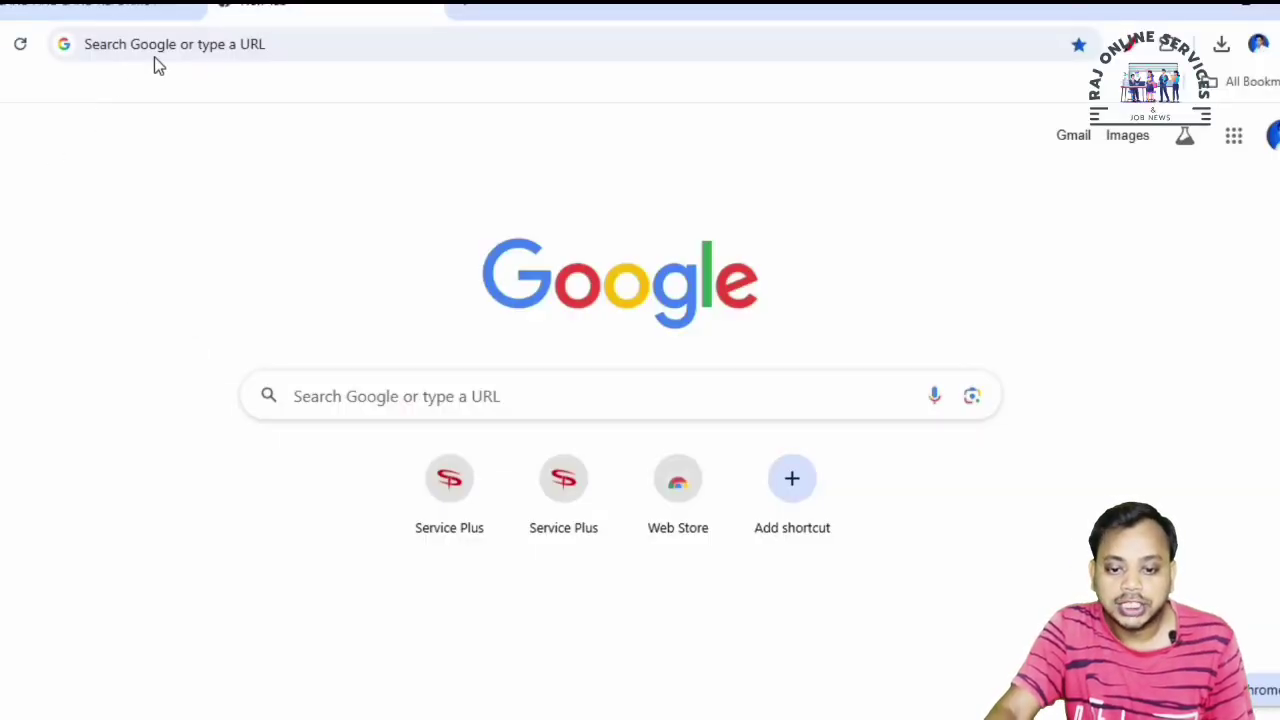
- Open the Banglarbhumi website through the banglarbhumi search suggestion and sign in as a citizen with the username, password and captcha
left_click(221, 43)
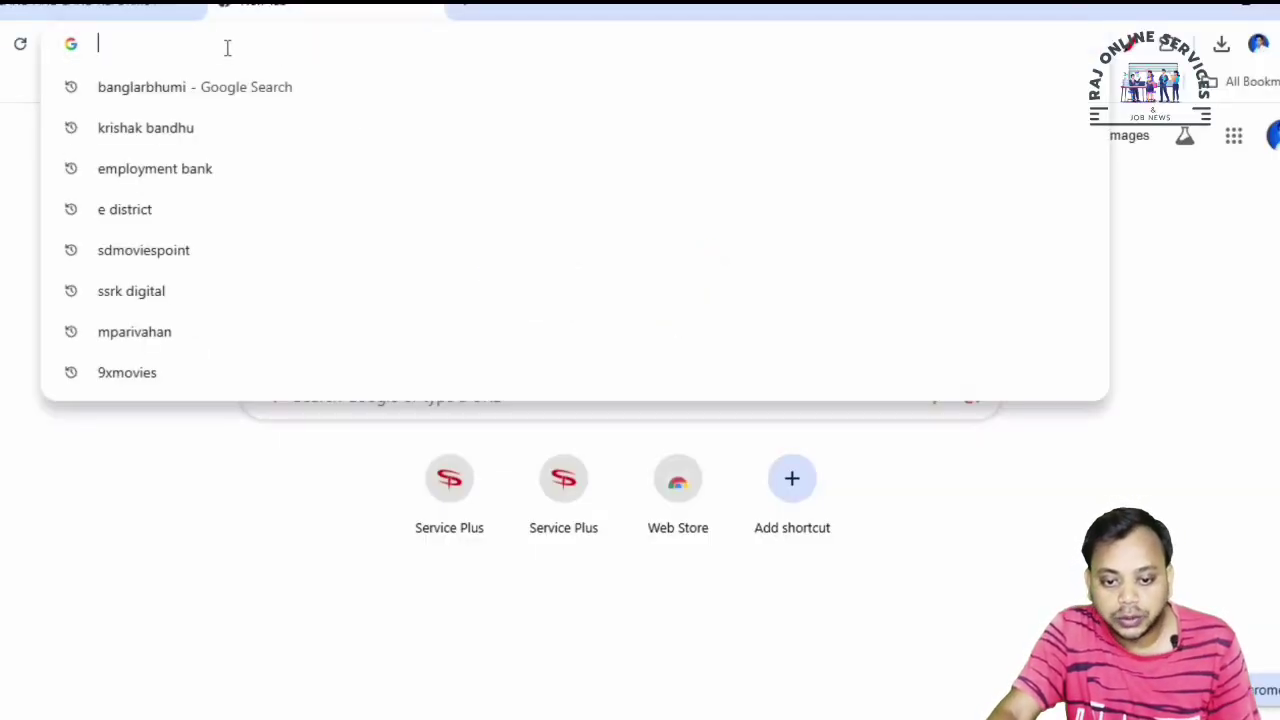
left_click(160, 87)
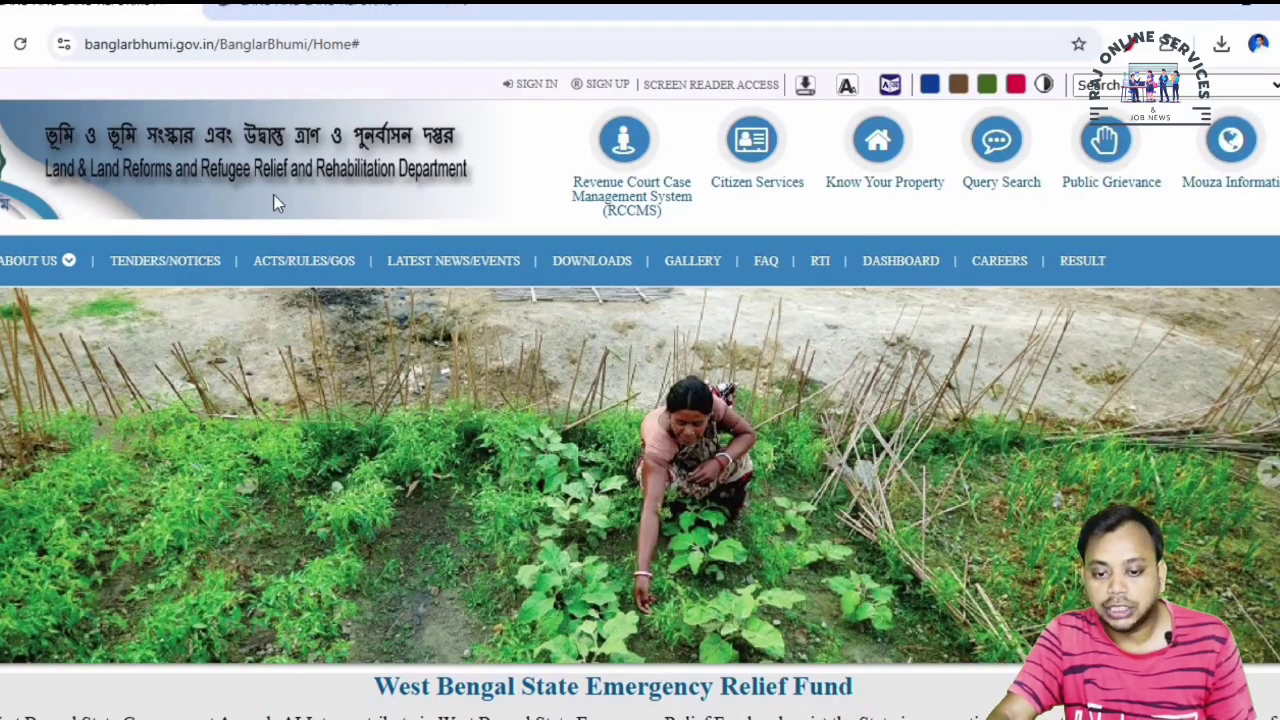
scroll(424, 311, "down", 4)
scroll(434, 321, "up", 4)
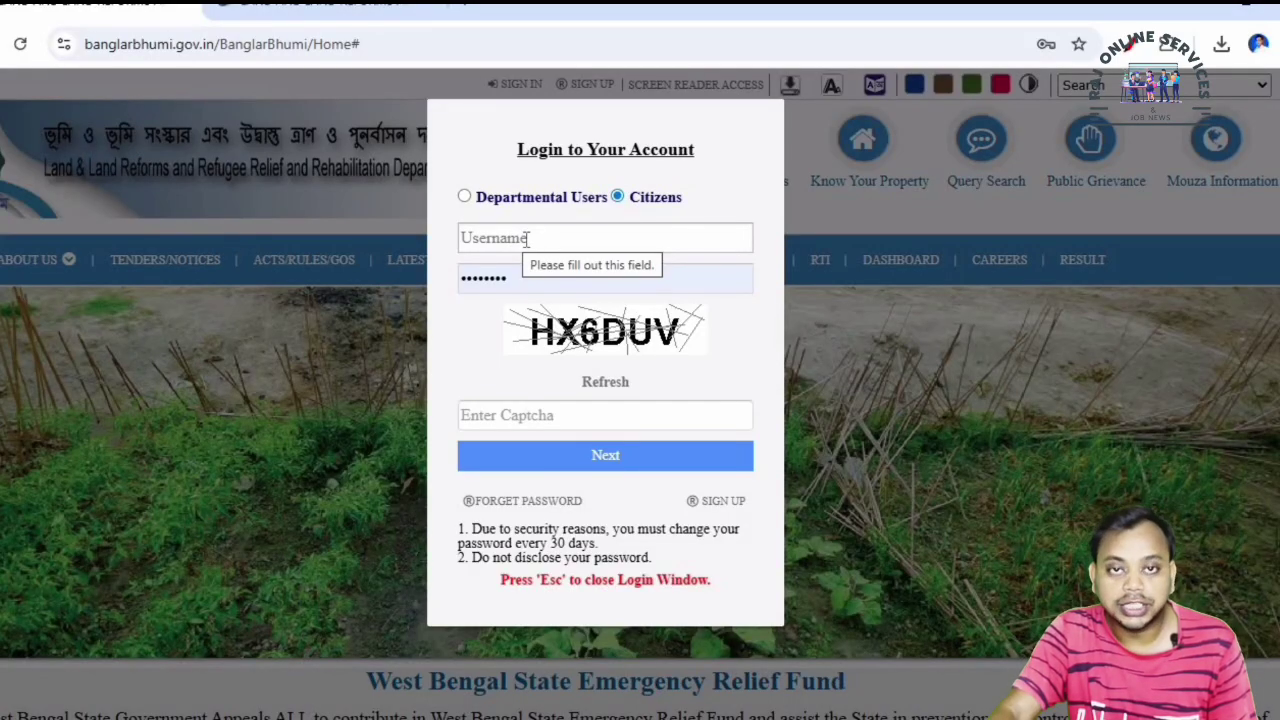
left_click(503, 283)
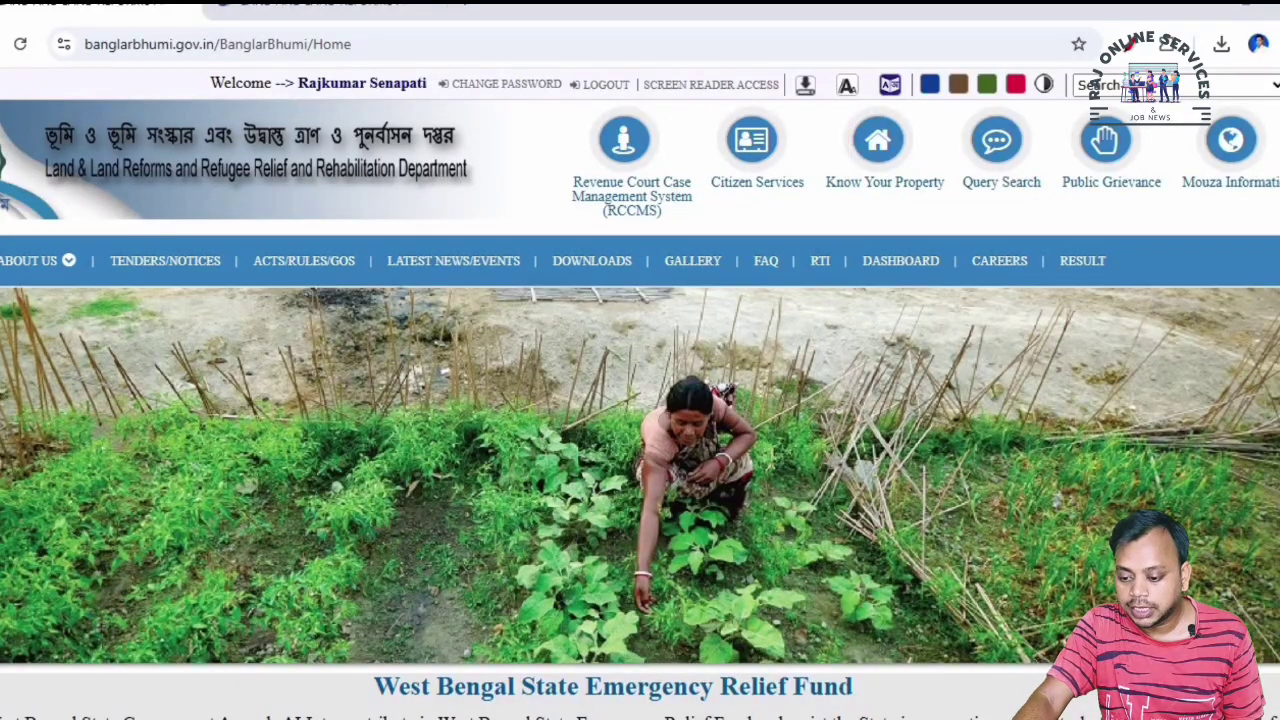
- Open the ROR Request form from the Service Delivery section of Citizen Services and dismiss its disclaimer
left_click(765, 178)
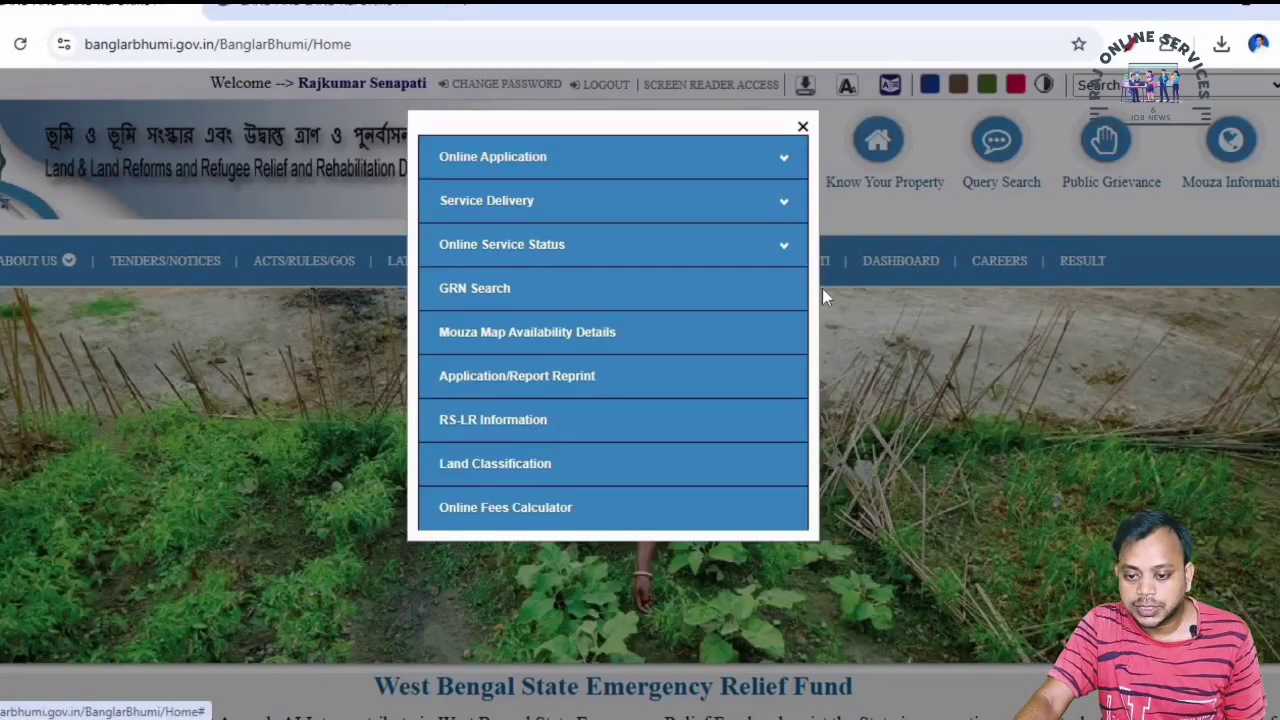
left_click(479, 170)
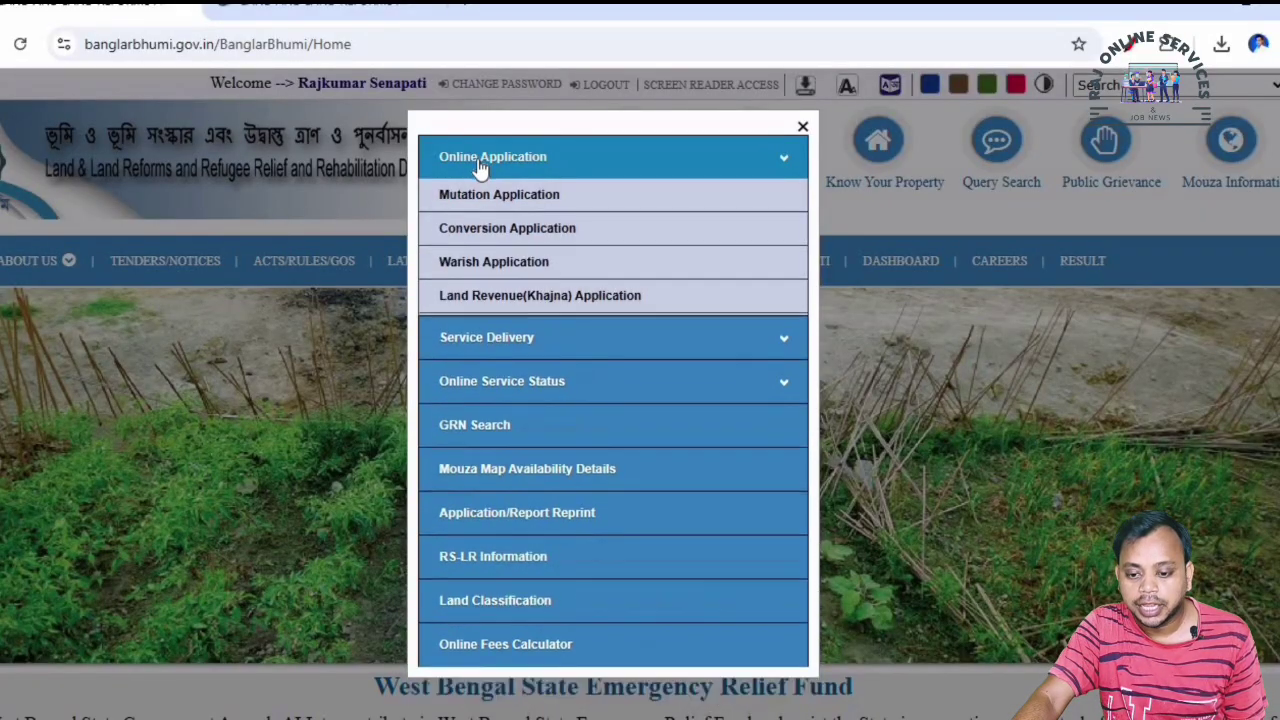
left_click(476, 171)
left_click(497, 203)
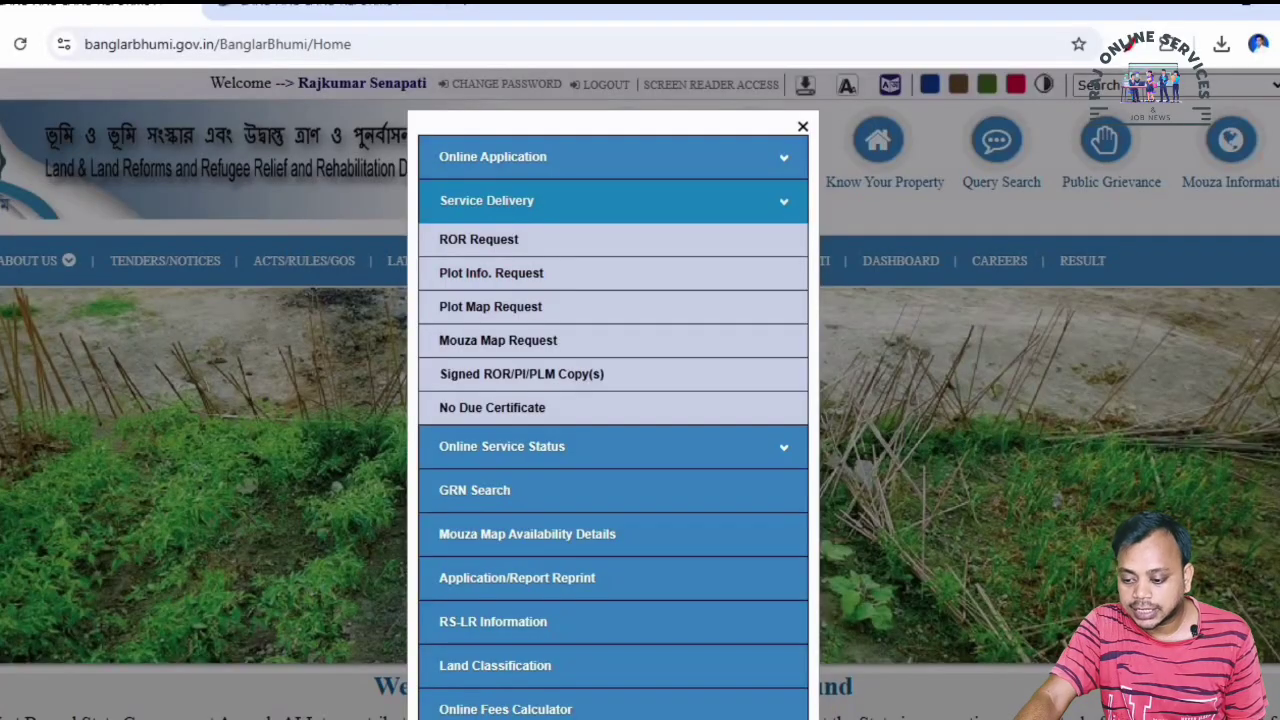
left_click_drag(424, 222, 545, 258)
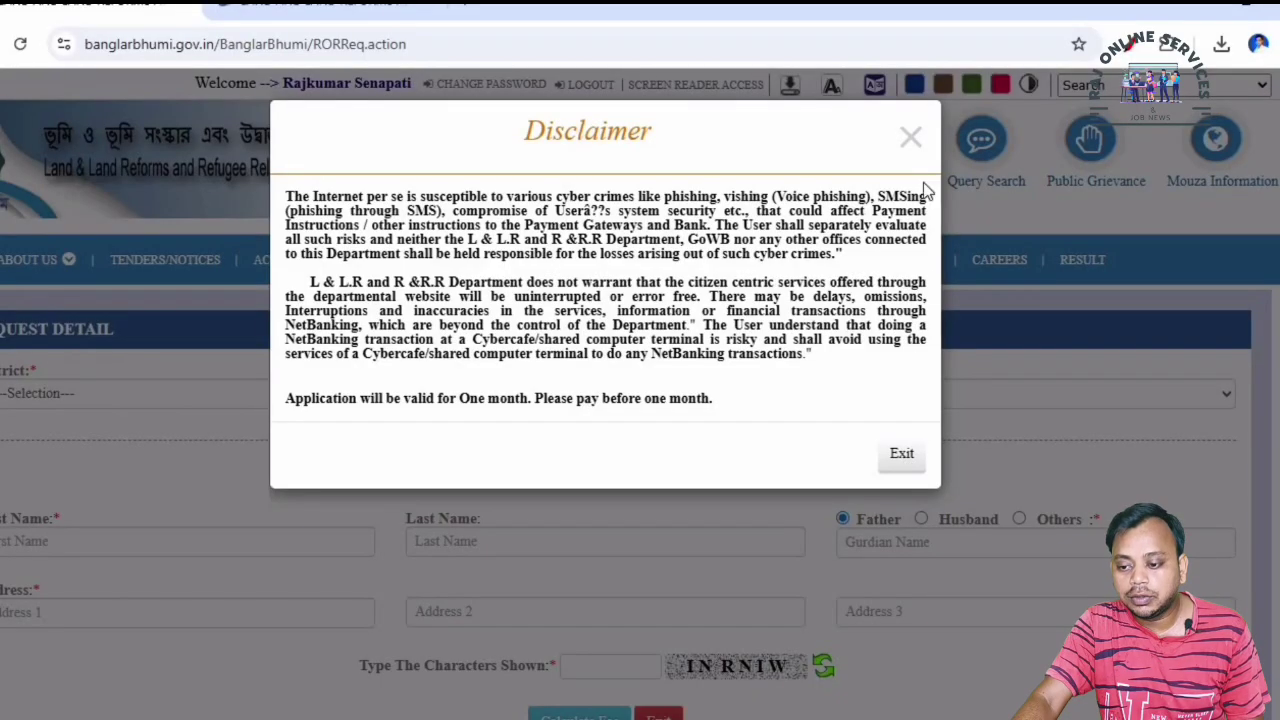
left_click(911, 138)
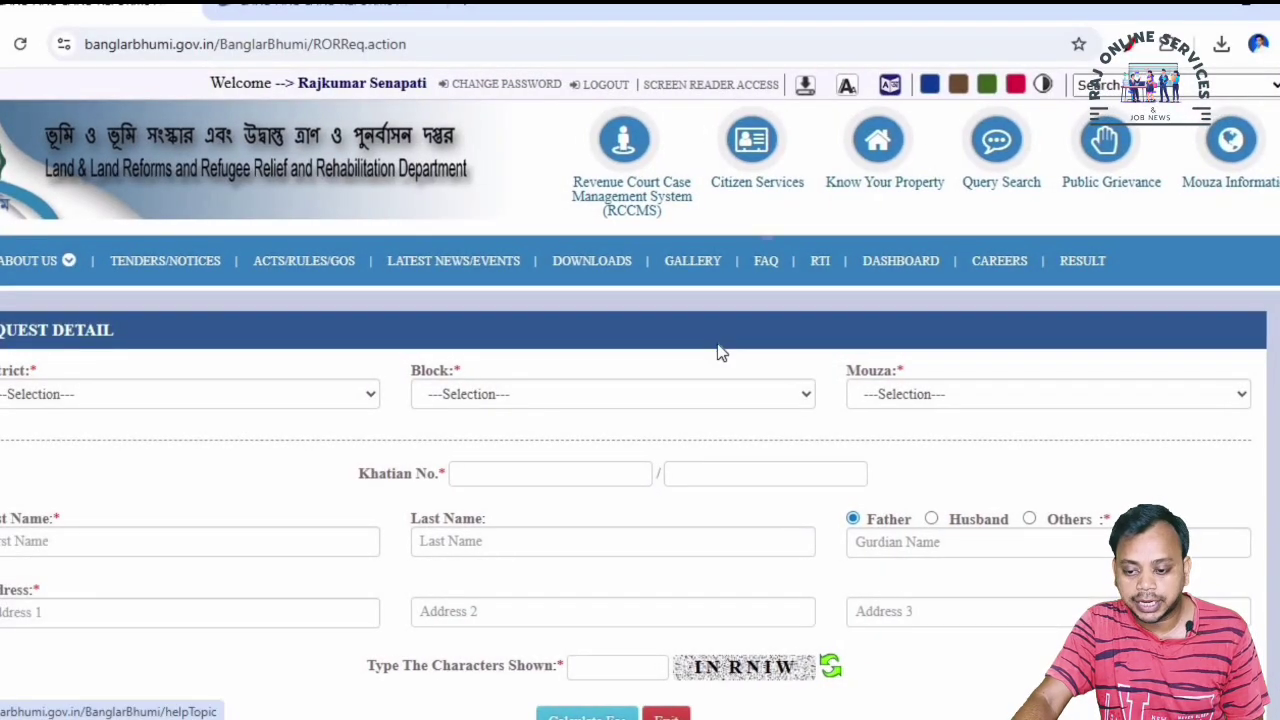
- Set the ROR request's district to JHARGRAM and its block to BINPUR-II
left_click(112, 400)
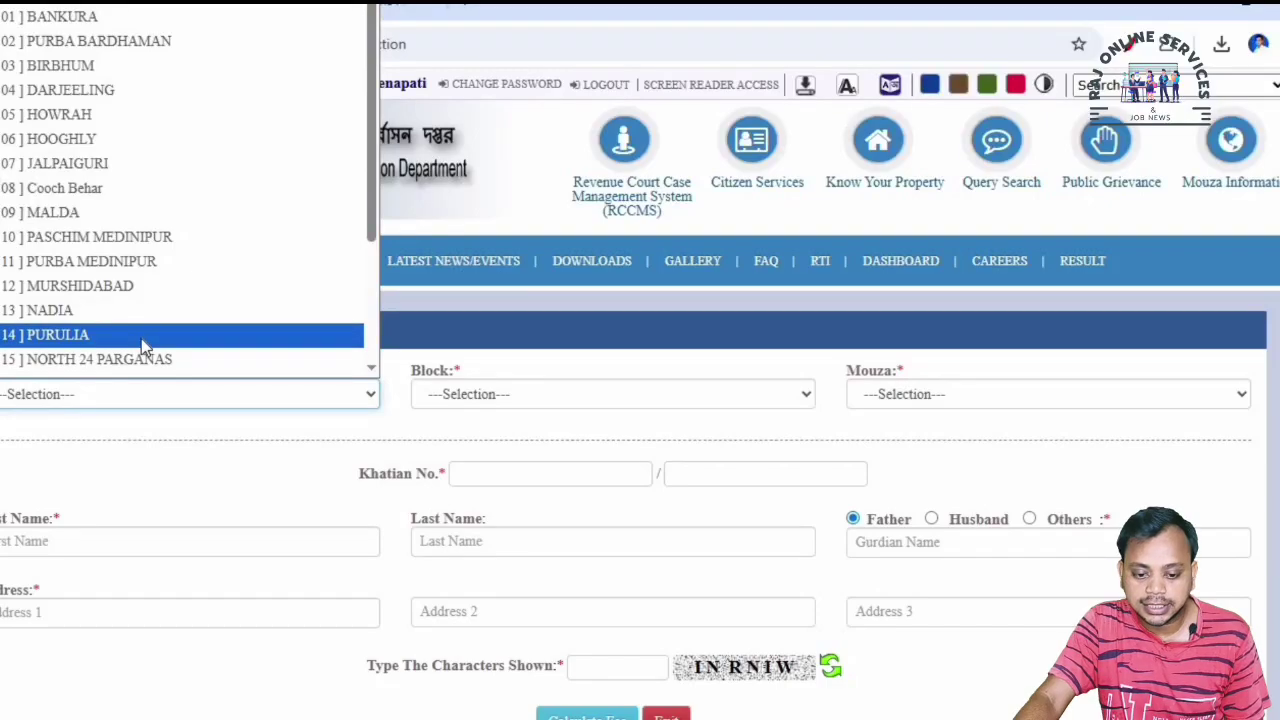
scroll(130, 330, "down", 2)
left_click(80, 342)
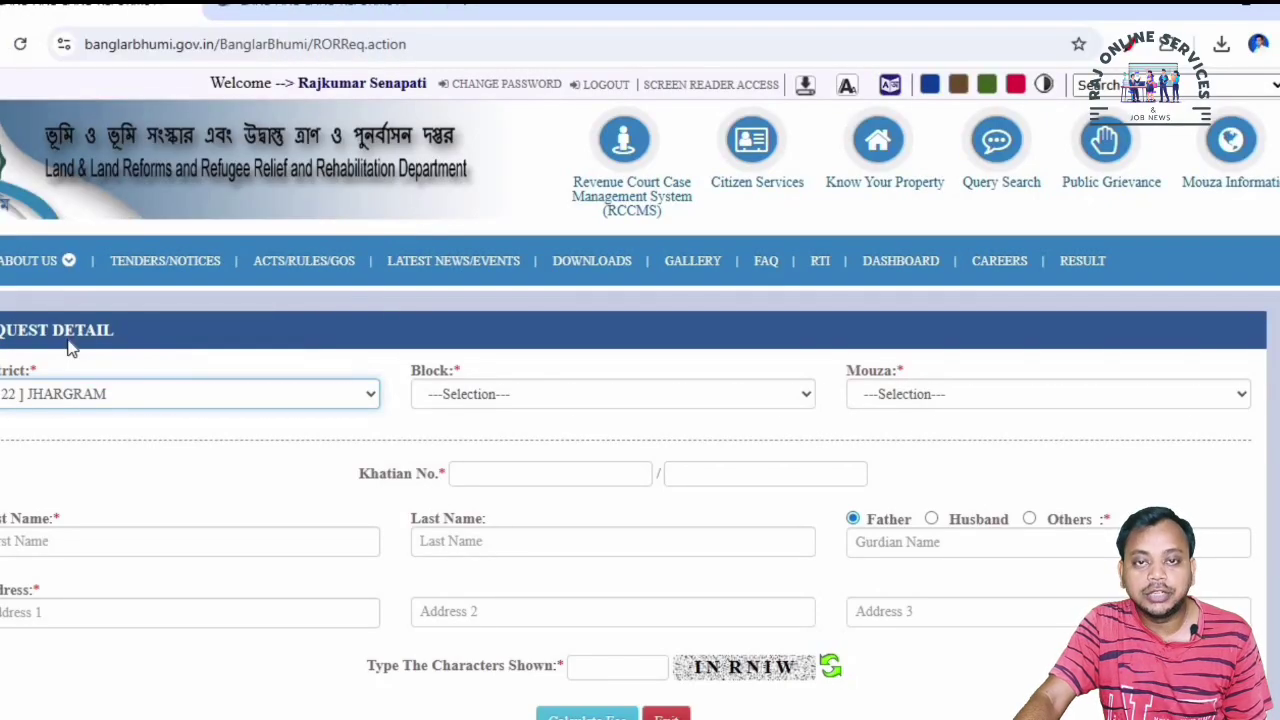
left_click(485, 404)
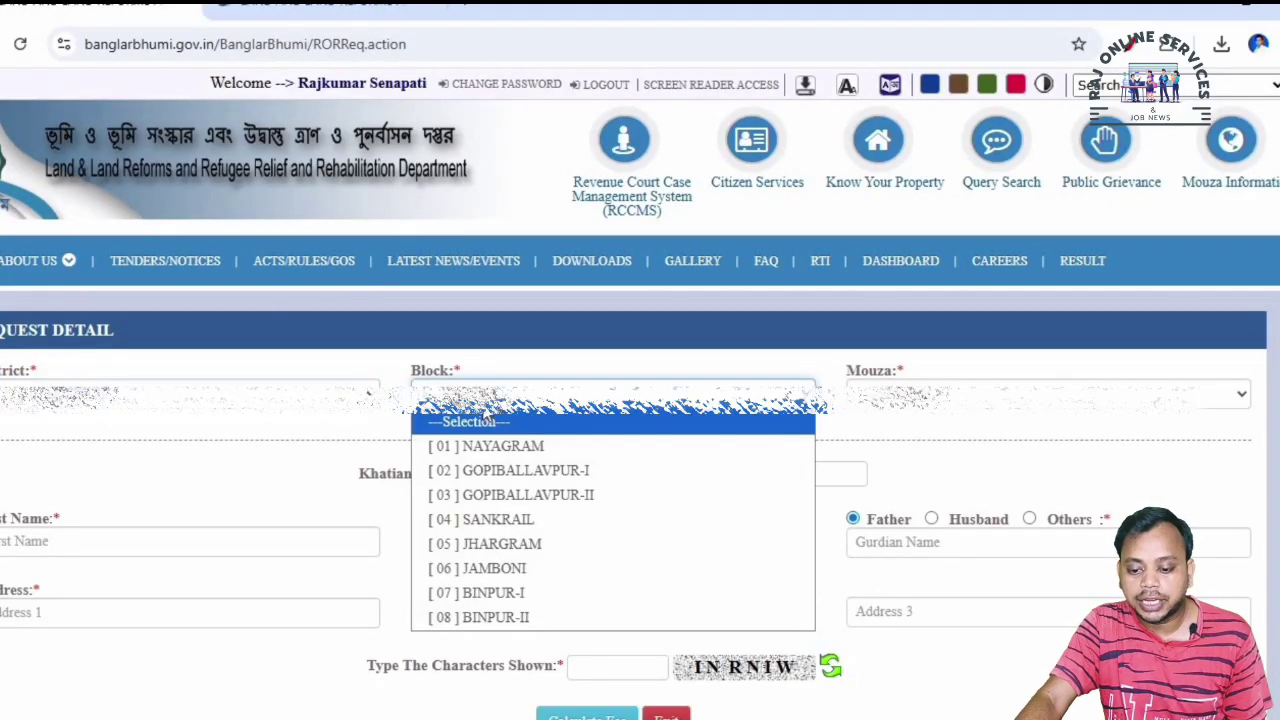
left_click(500, 618)
- Choose the mouza in which the land lies for the ROR request
left_click(928, 395)
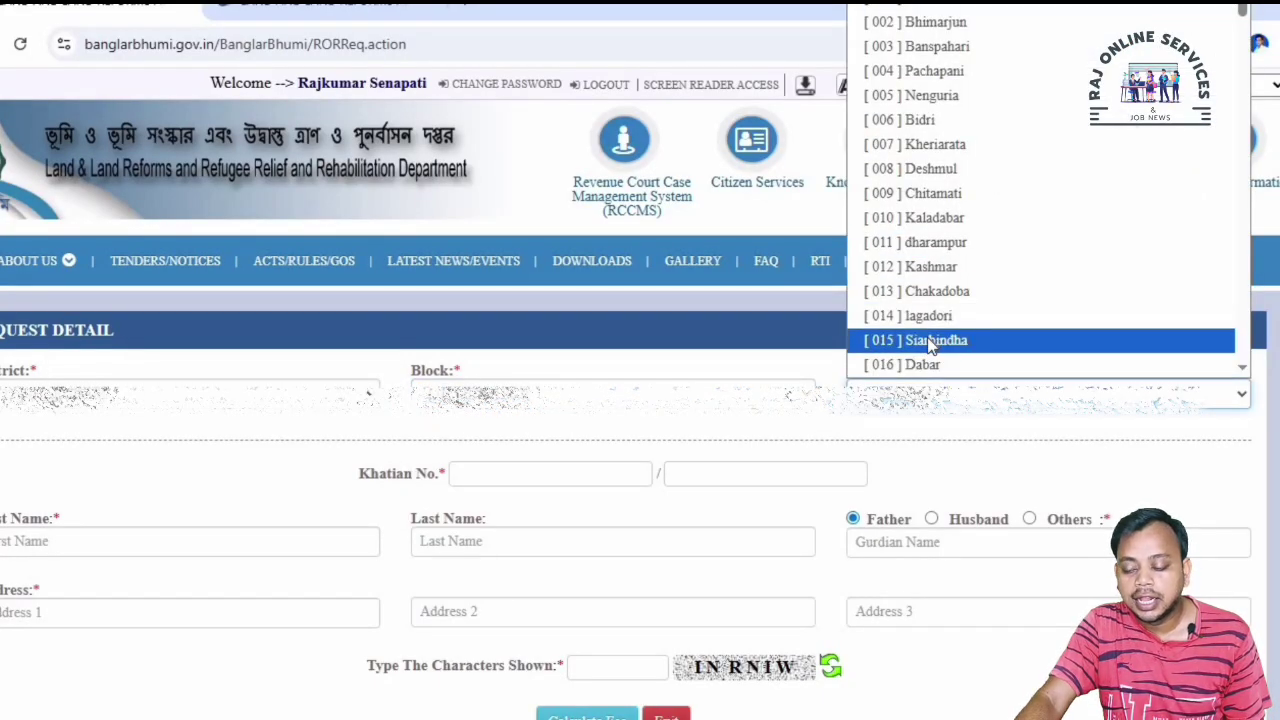
scroll(927, 343, "down", 20)
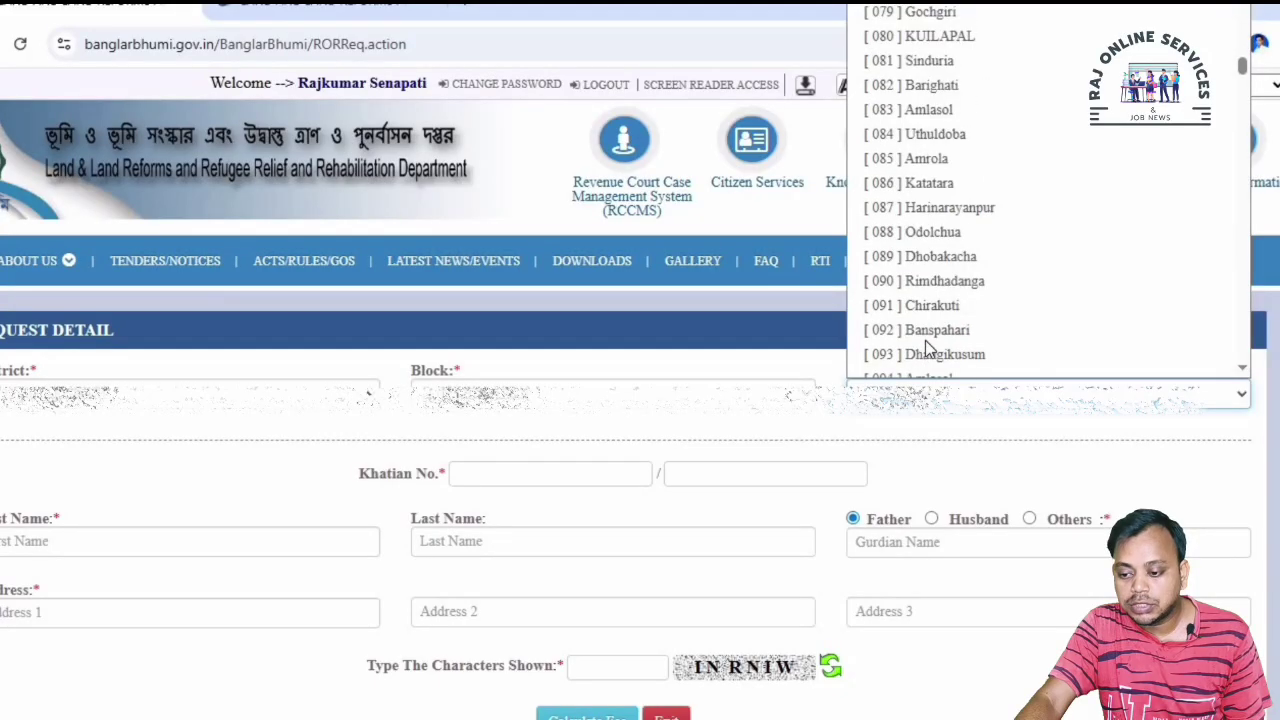
scroll(920, 343, "down", 20)
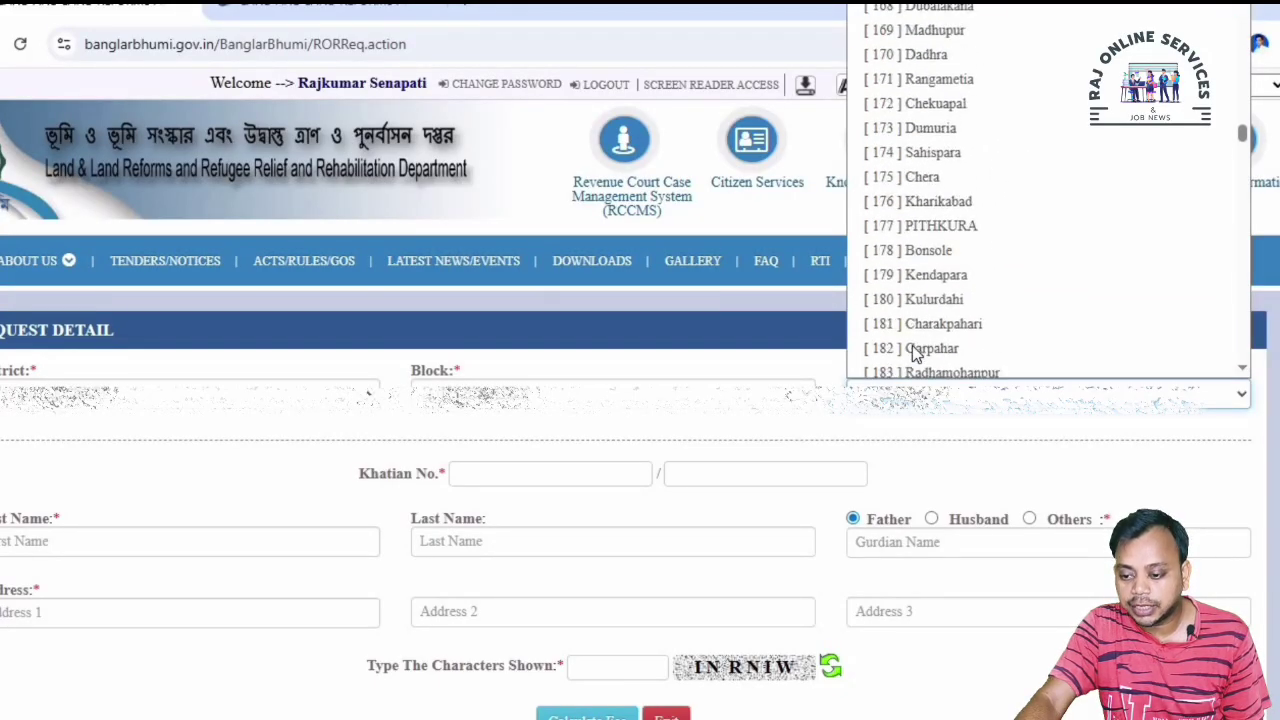
scroll(963, 320, "up", 4)
left_click(960, 321)
- Enter both parts of the Khatian number using the previously saved entries
scroll(512, 305, "down", 2)
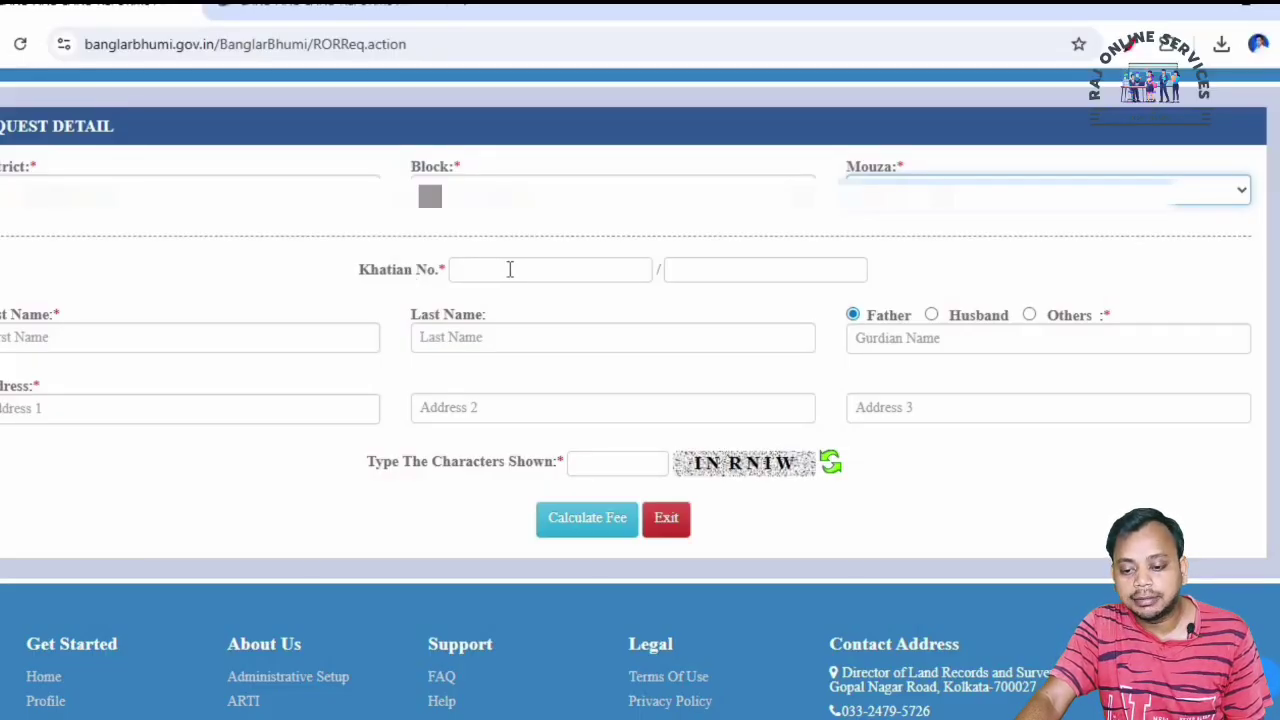
left_click(510, 269)
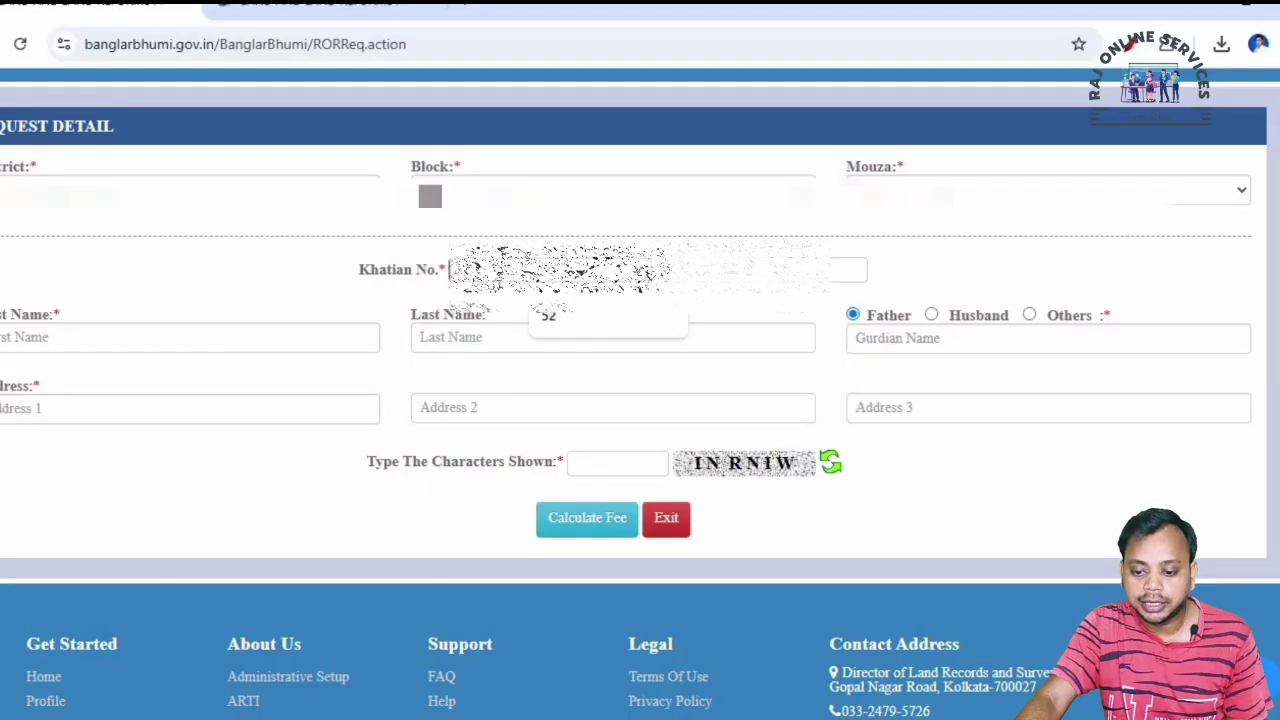
left_click(603, 319)
left_click(718, 270)
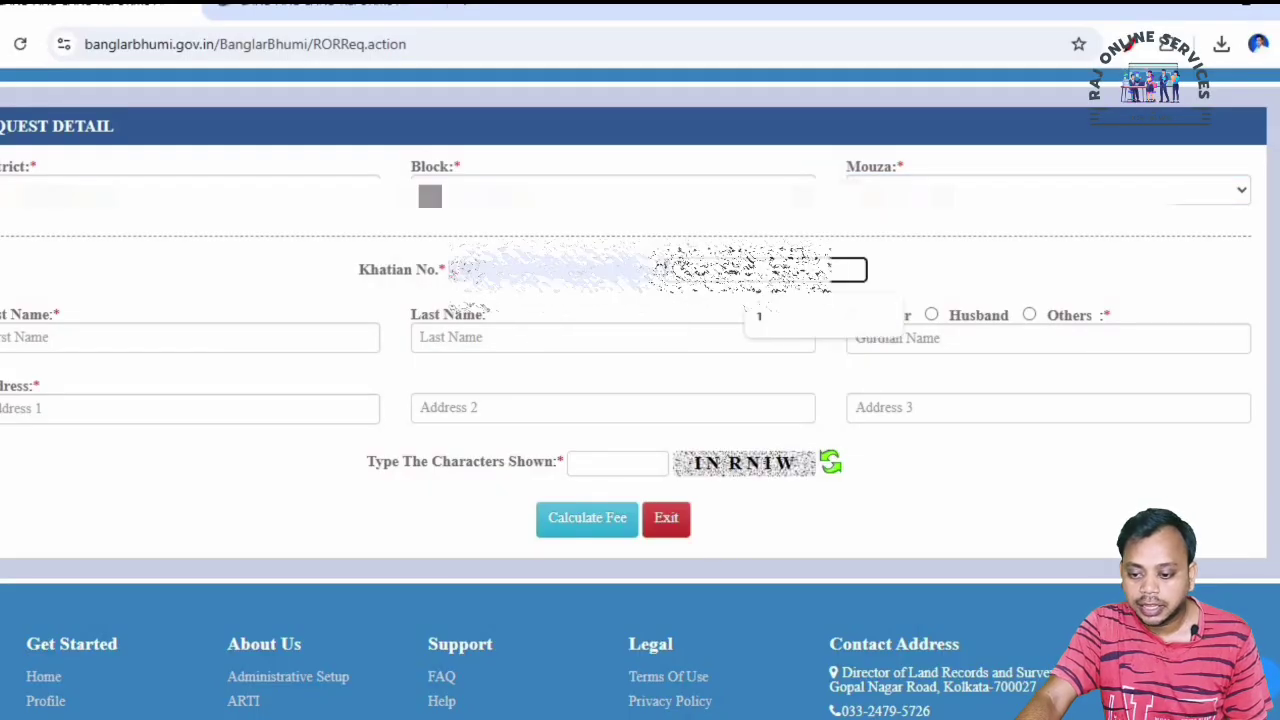
left_click(770, 320)
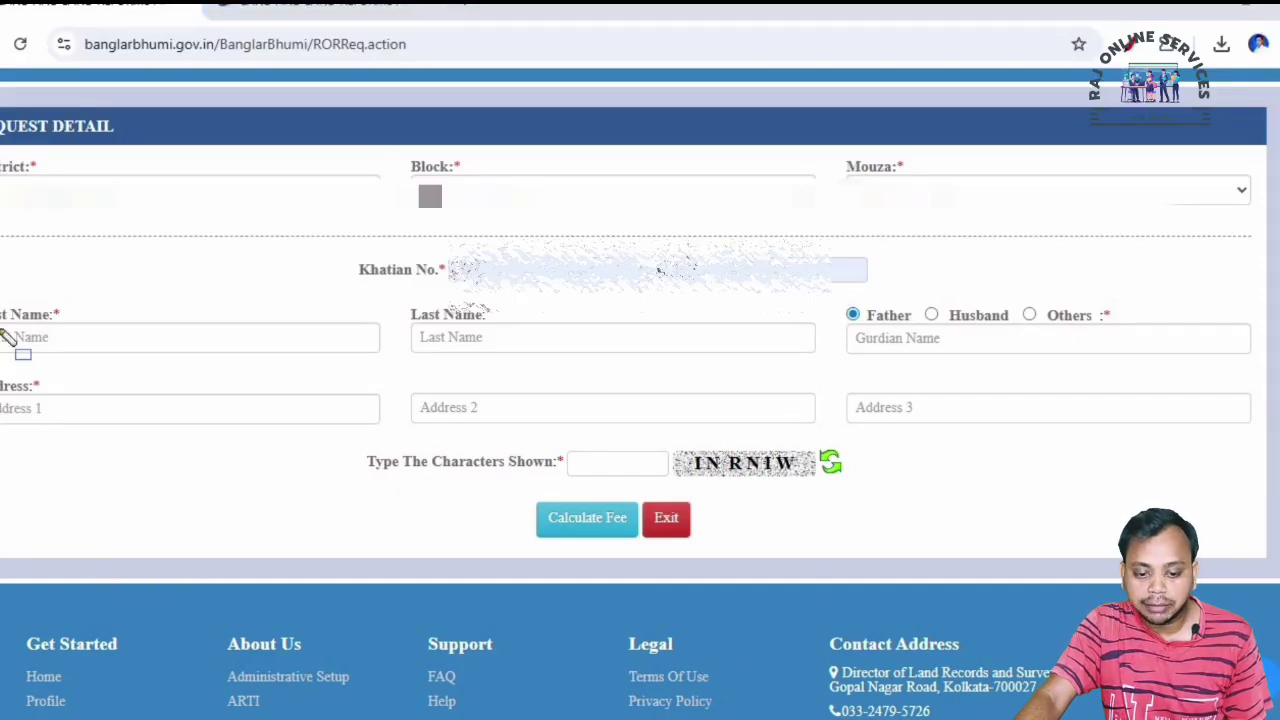
mouse_move(4, 290)
left_mouse_down()
mouse_move(177, 374)
mouse_move(400, 383)
left_mouse_up()
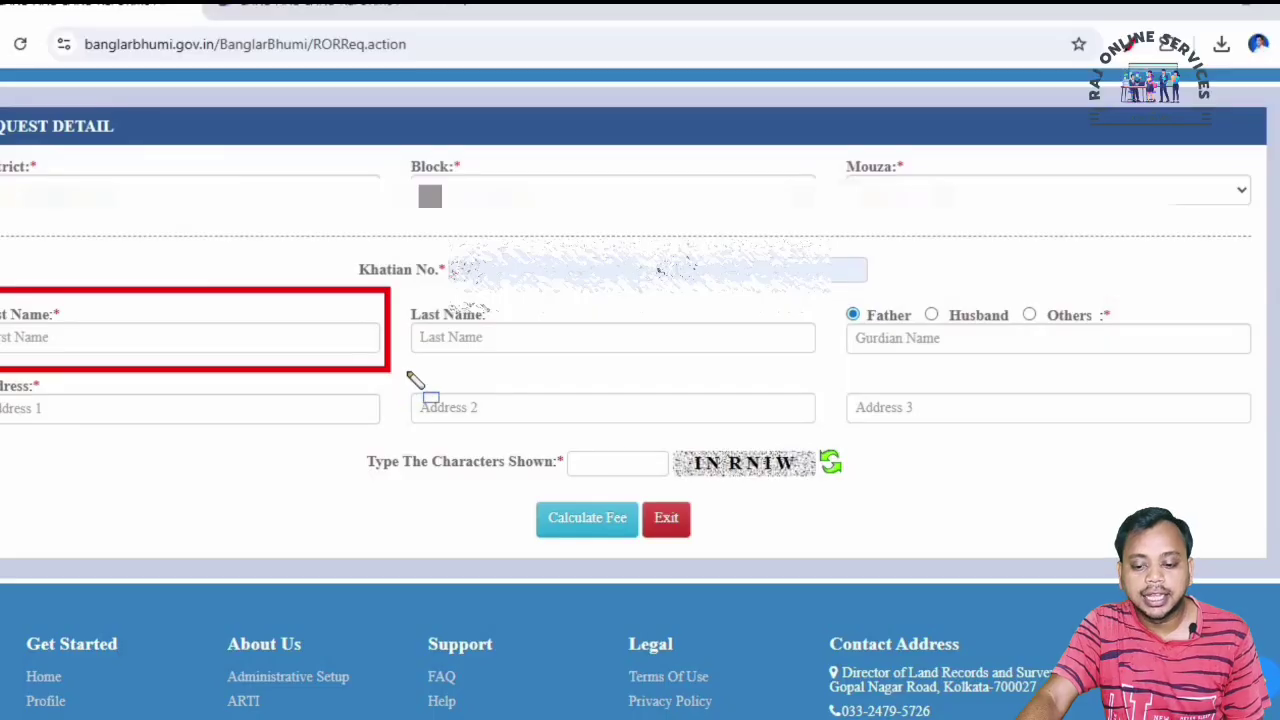
mouse_move(407, 291)
left_mouse_down()
mouse_move(590, 378)
mouse_move(820, 380)
left_mouse_up()
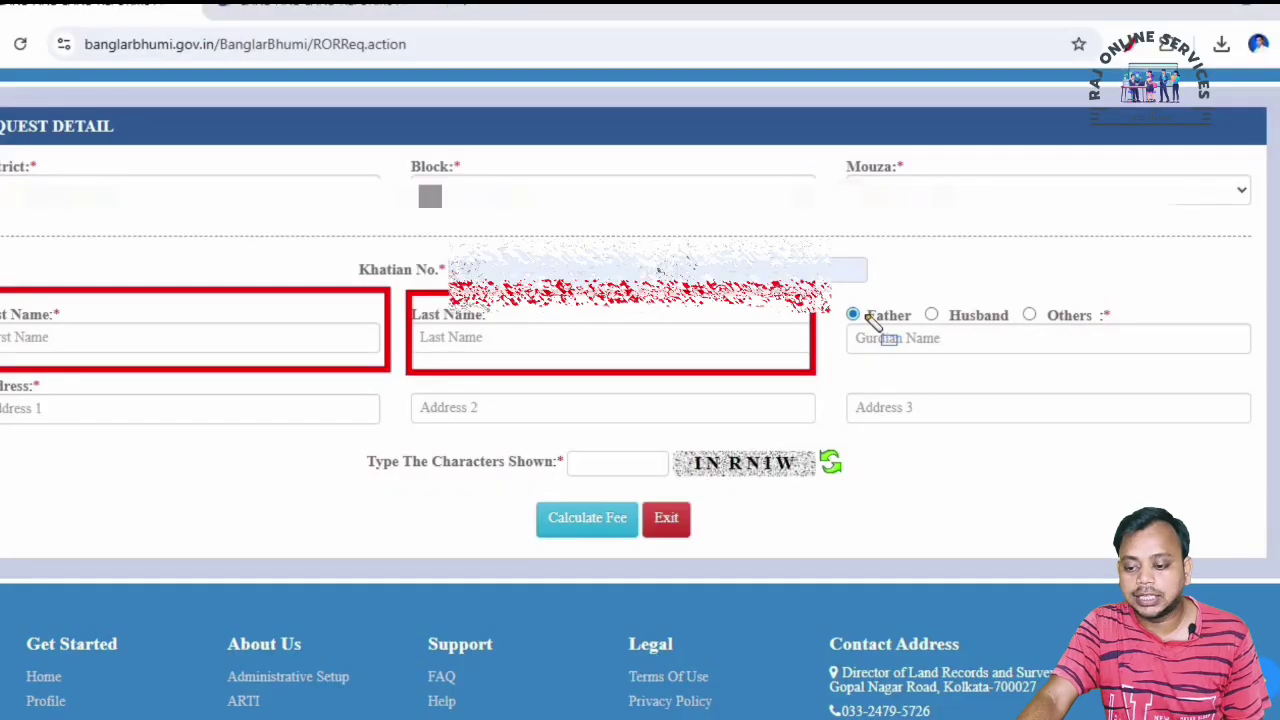
mouse_move(834, 320)
left_mouse_down()
mouse_move(1086, 366)
mouse_move(1270, 358)
left_mouse_up()
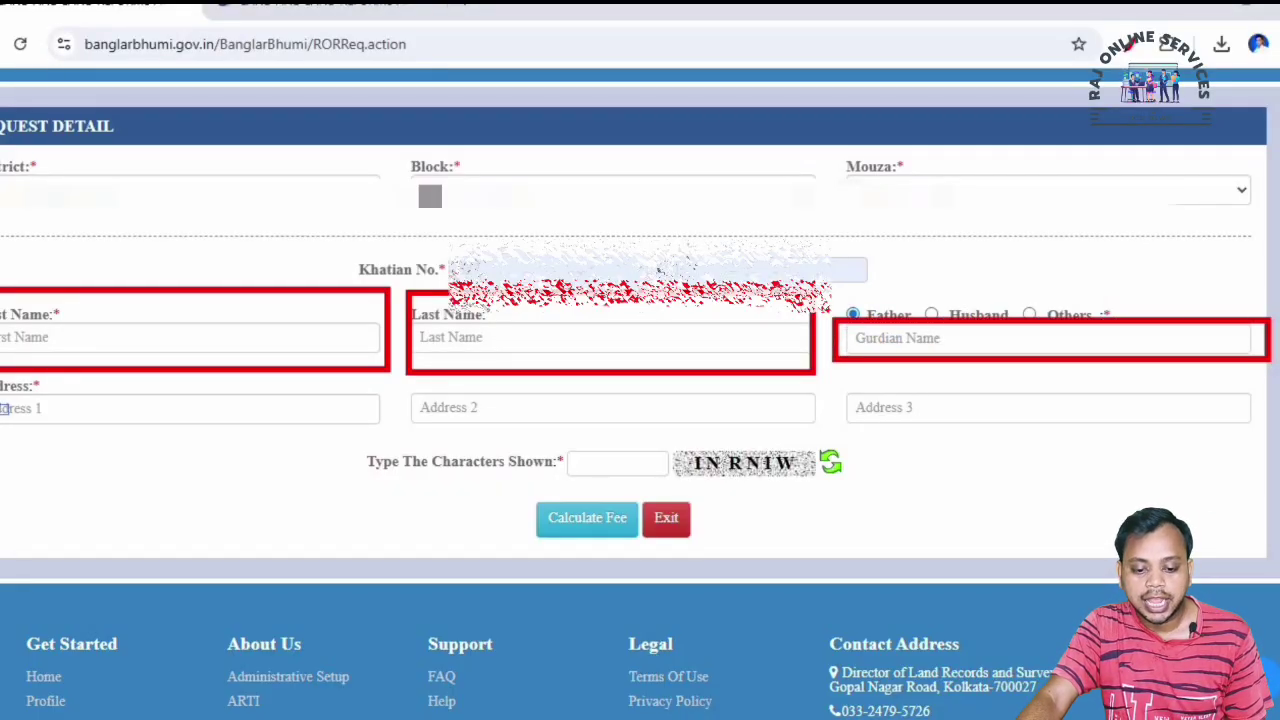
mouse_move(2, 383)
left_mouse_down()
mouse_move(196, 436)
mouse_move(377, 431)
left_mouse_up()
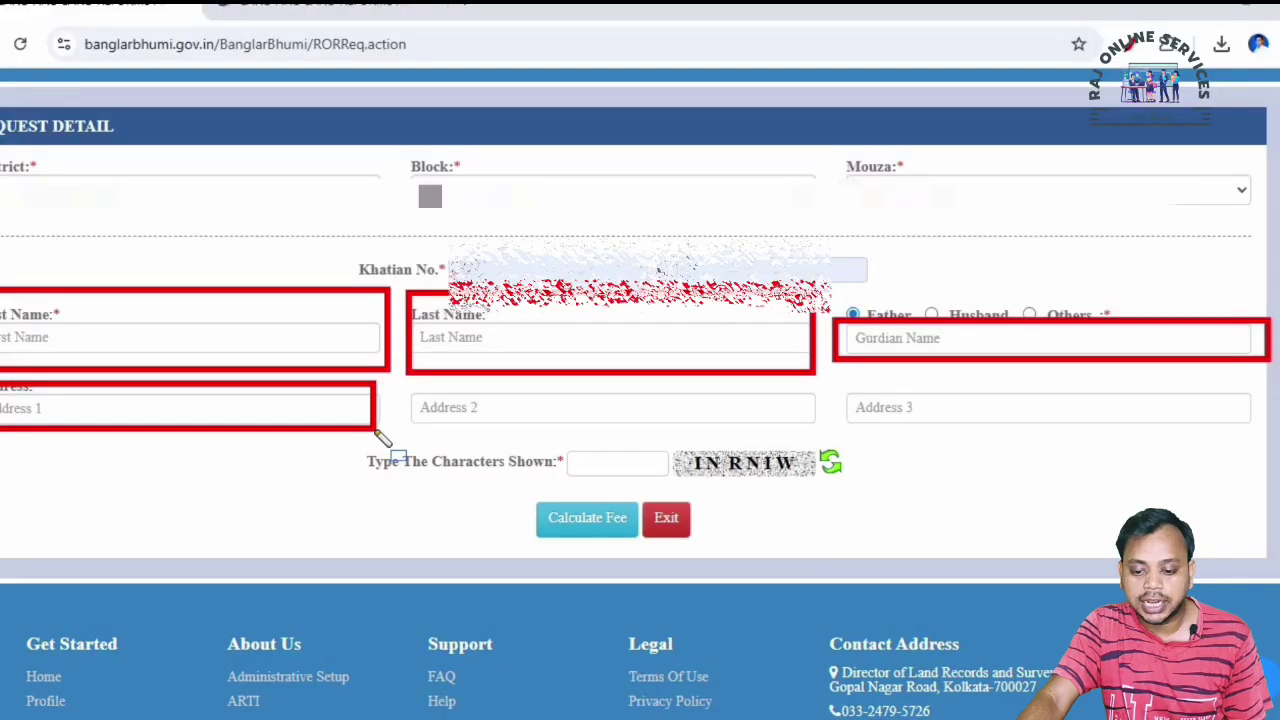
left_click_drag(439, 399, 530, 414)
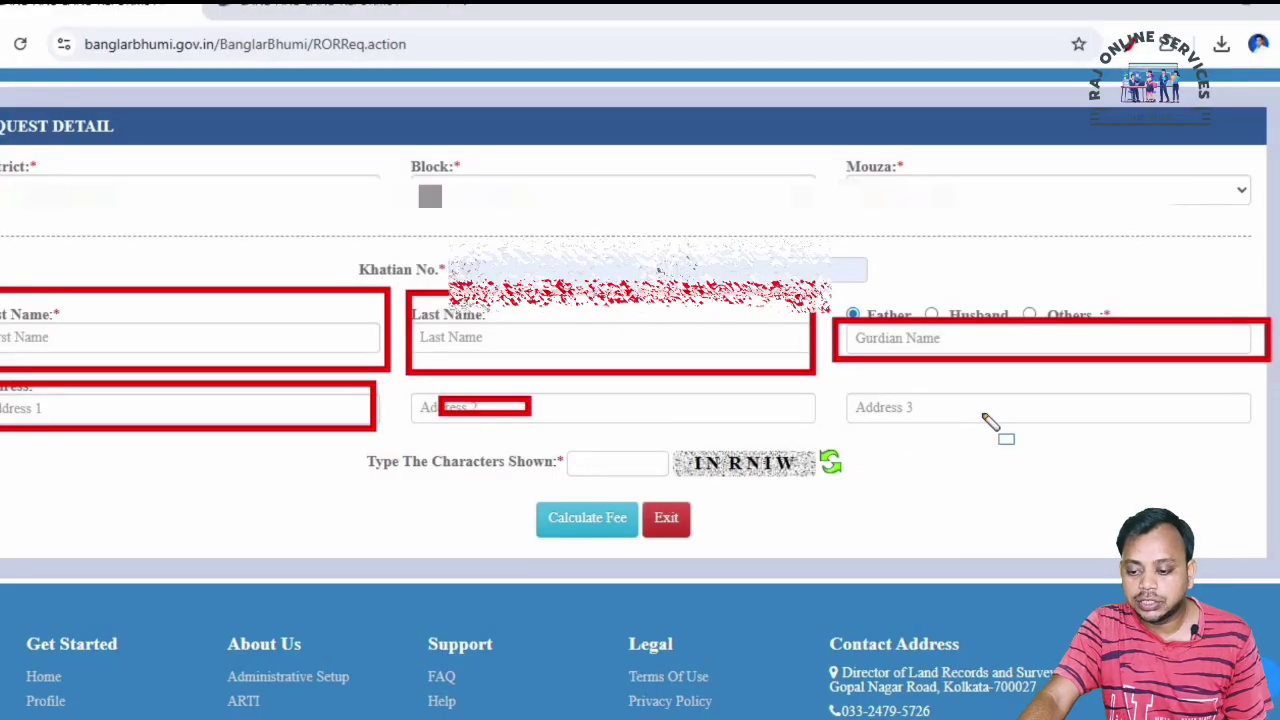
left_click_drag(959, 397, 1004, 416)
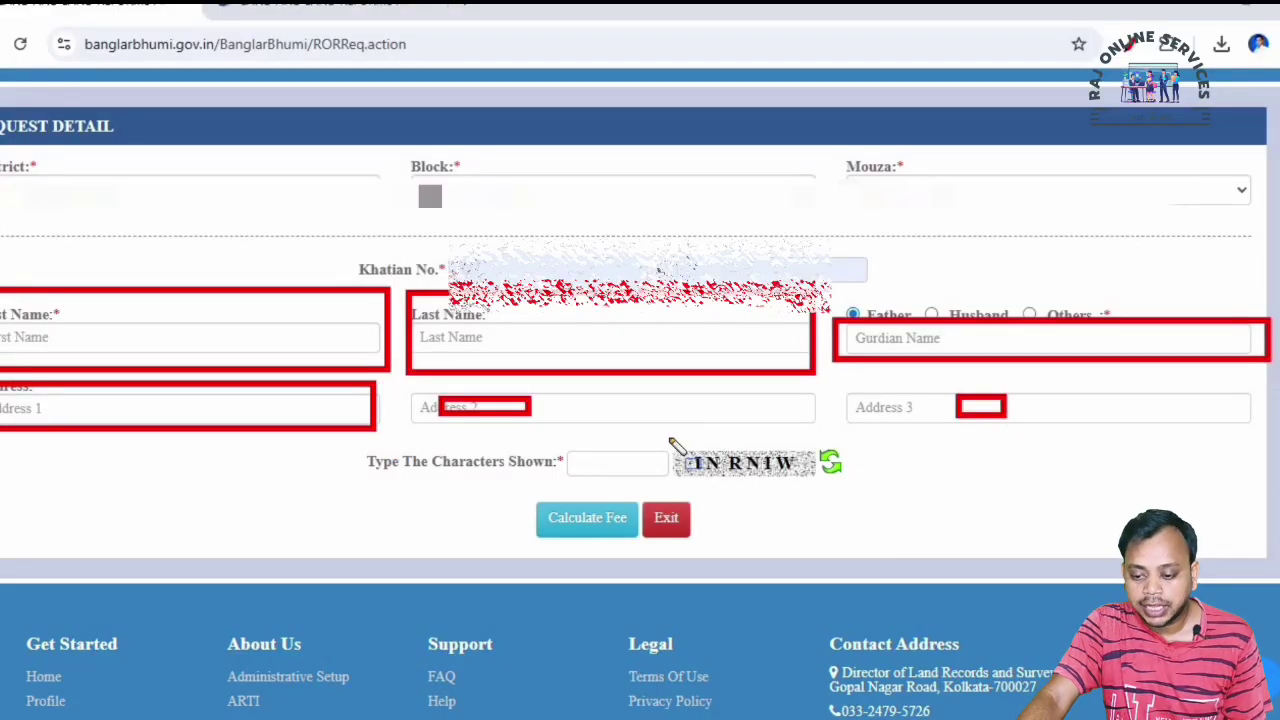
mouse_move(664, 437)
left_mouse_down()
mouse_move(824, 492)
mouse_move(875, 493)
left_mouse_up()
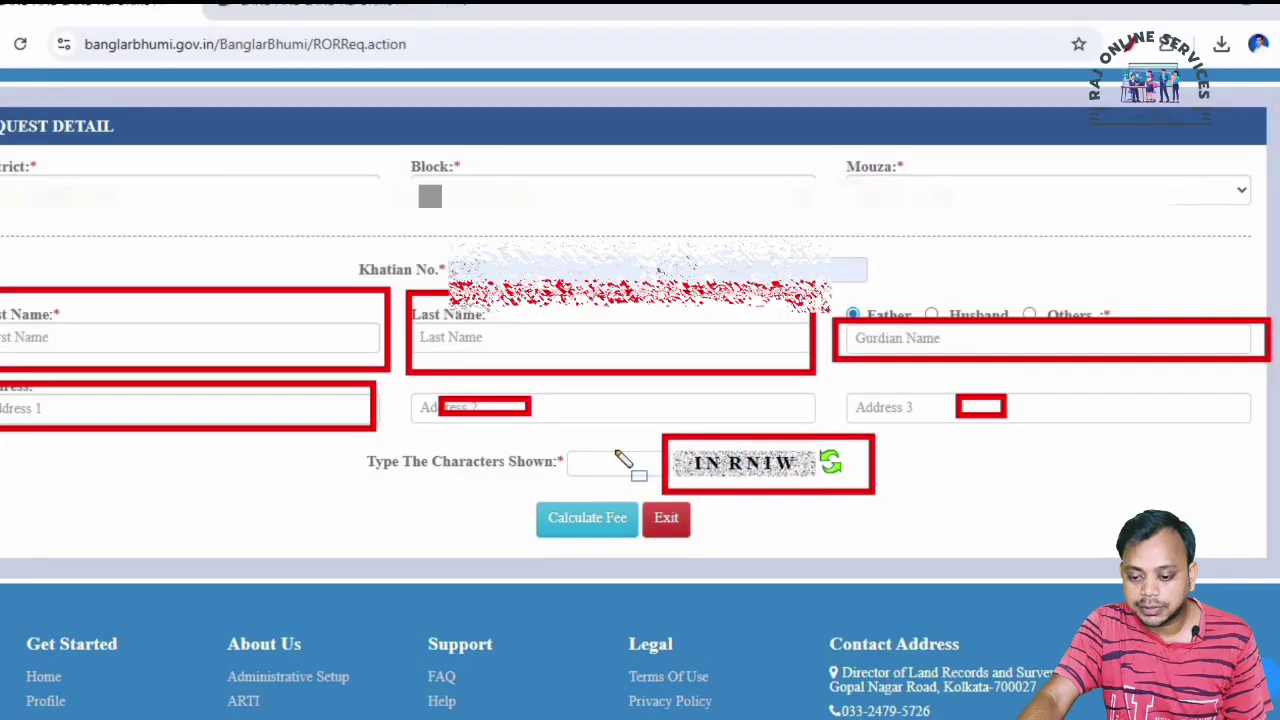
left_click_drag(563, 444, 660, 469)
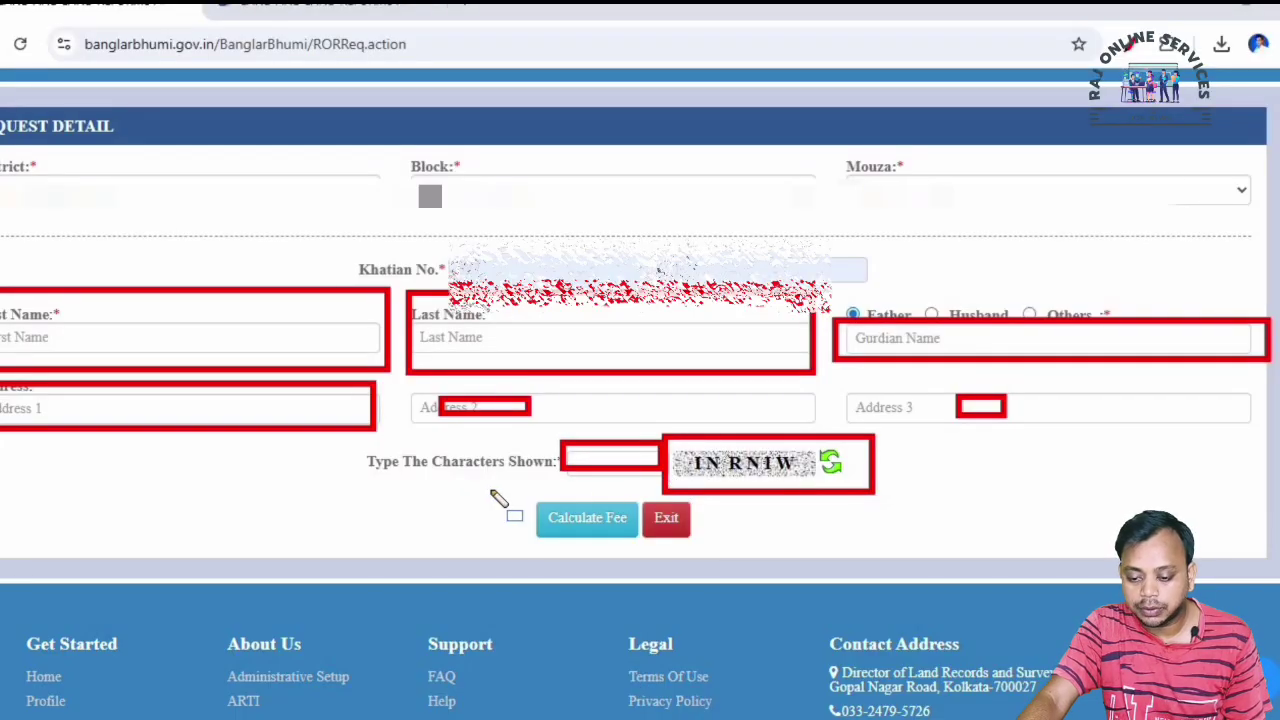
left_click_drag(488, 484, 646, 542)
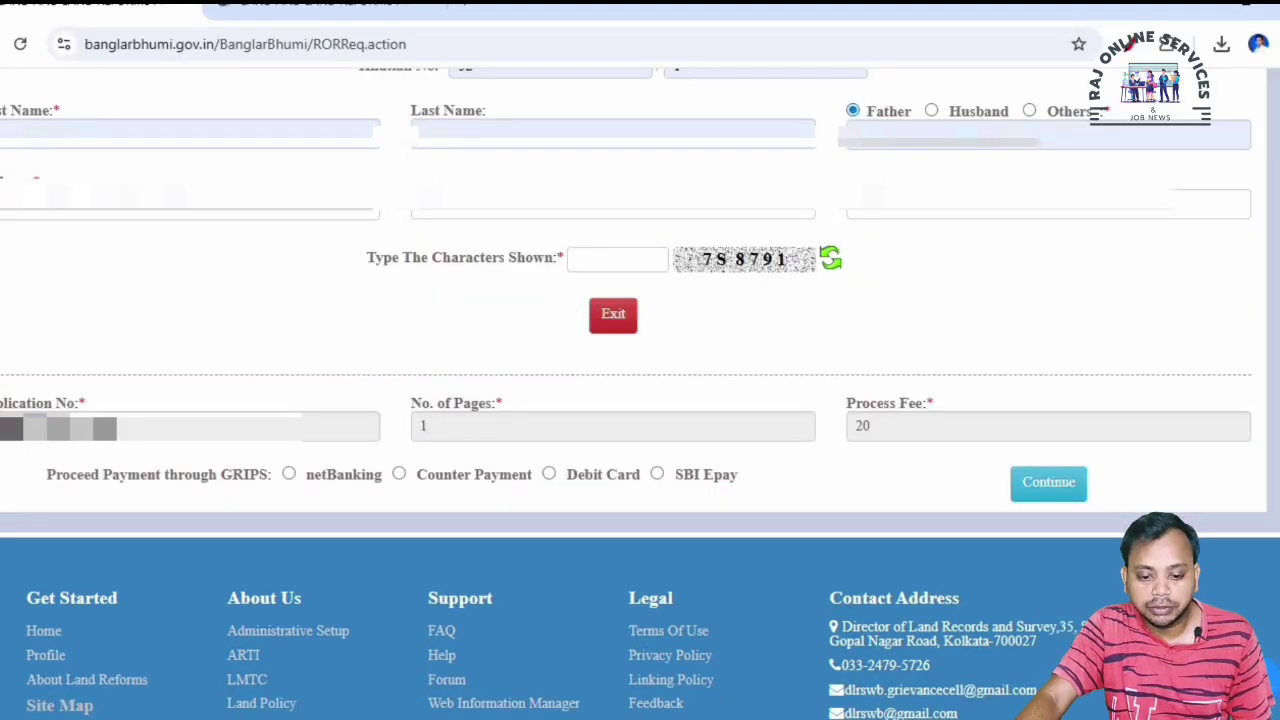
- Review the application's fee details and proceed to the GRIPS payment page with SBI Epay as the payment method, dismissing the disclaimer
left_click_drag(8, 428, 96, 428)
left_click(96, 428)
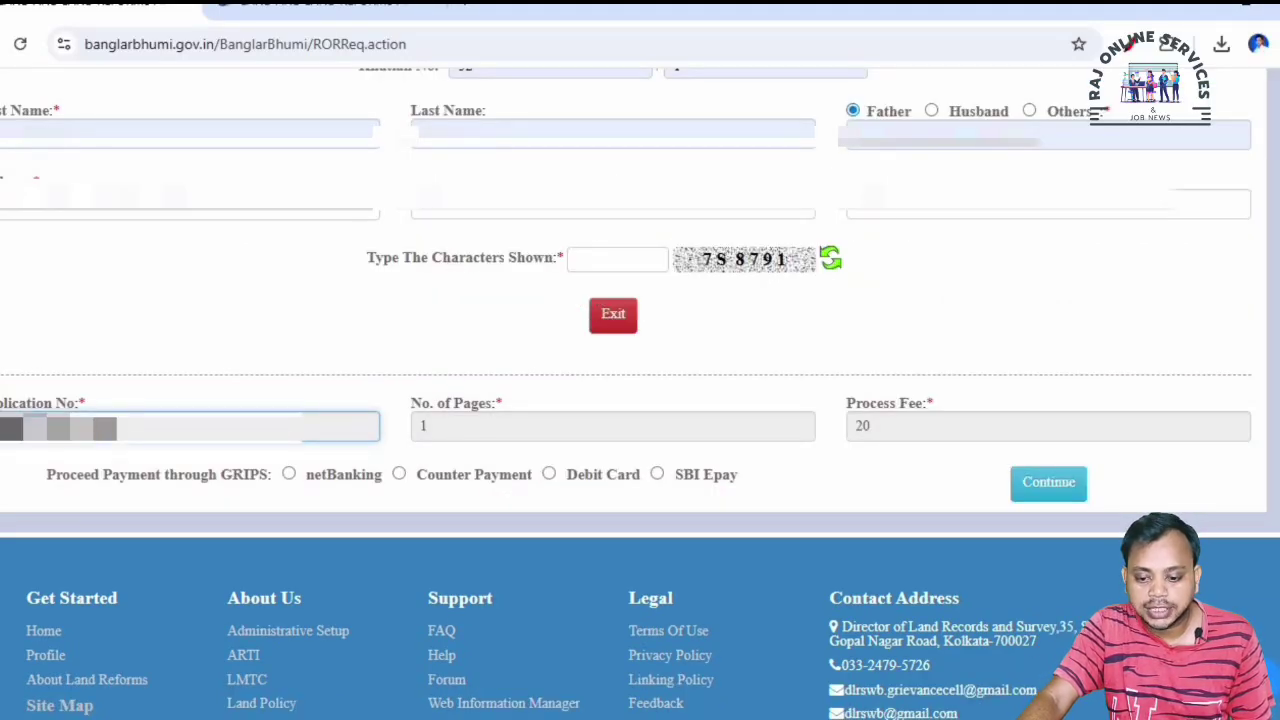
left_click(469, 424)
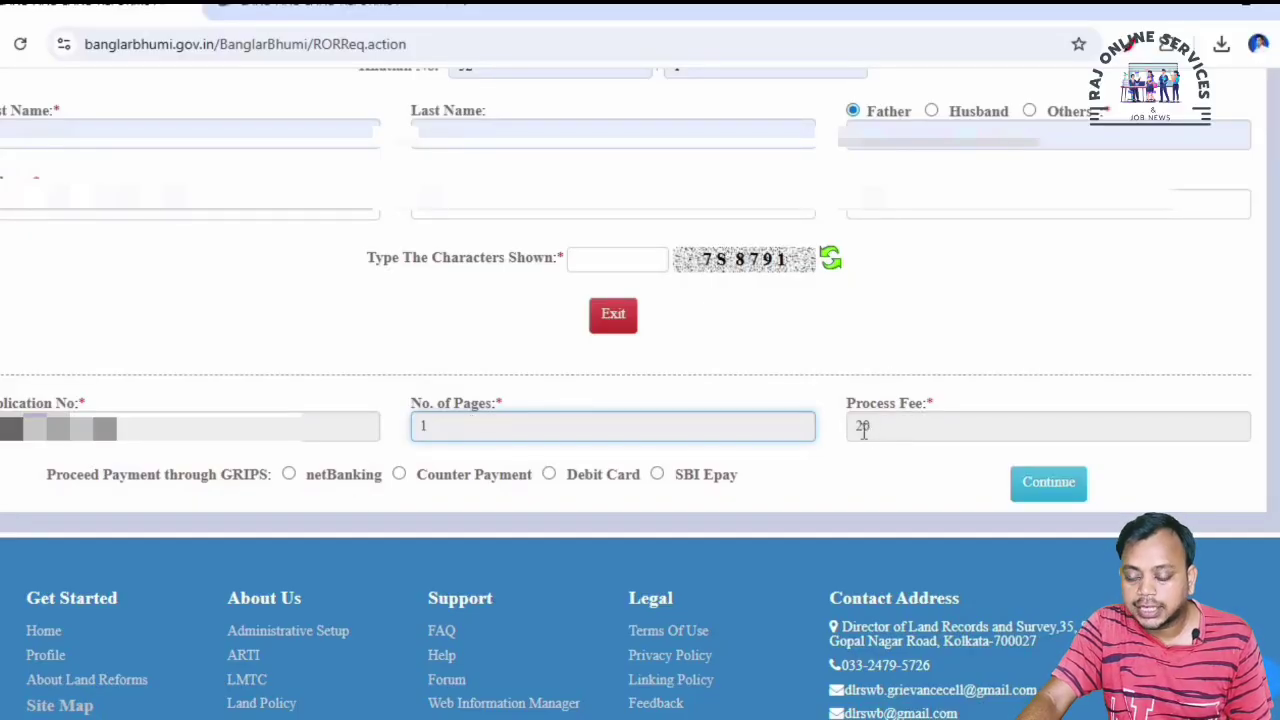
left_click_drag(855, 426, 897, 428)
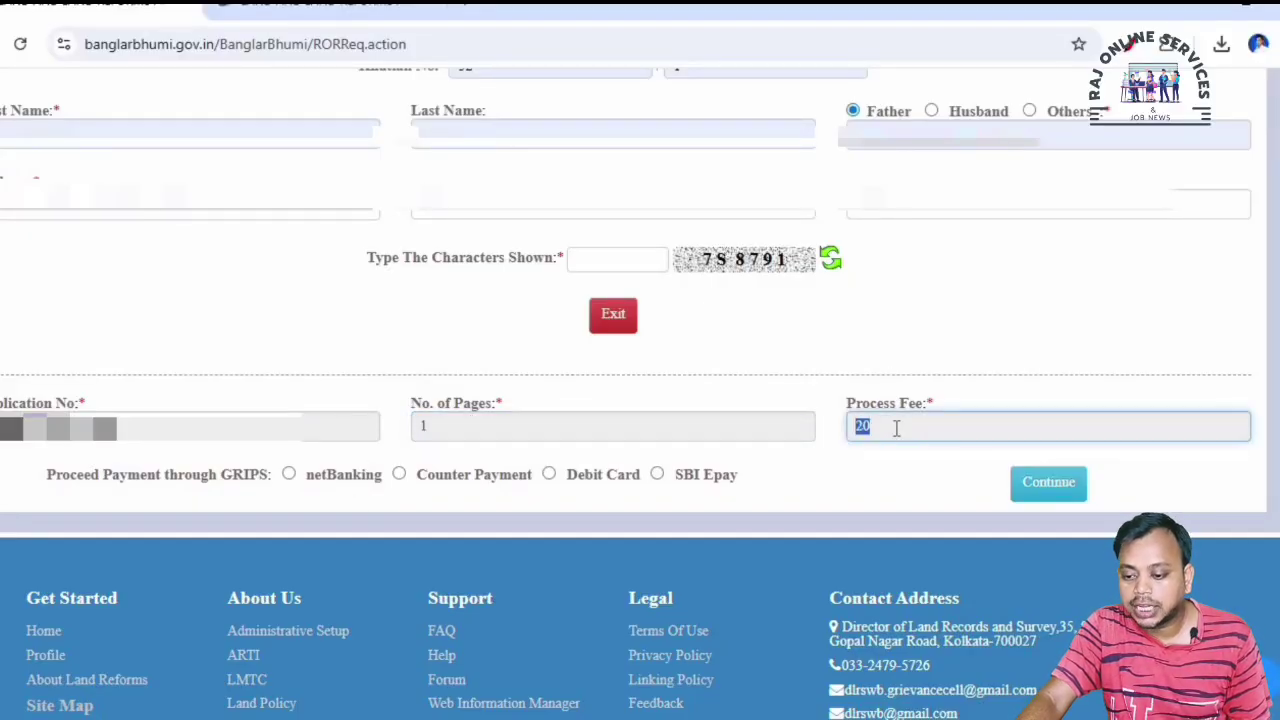
left_click(795, 468)
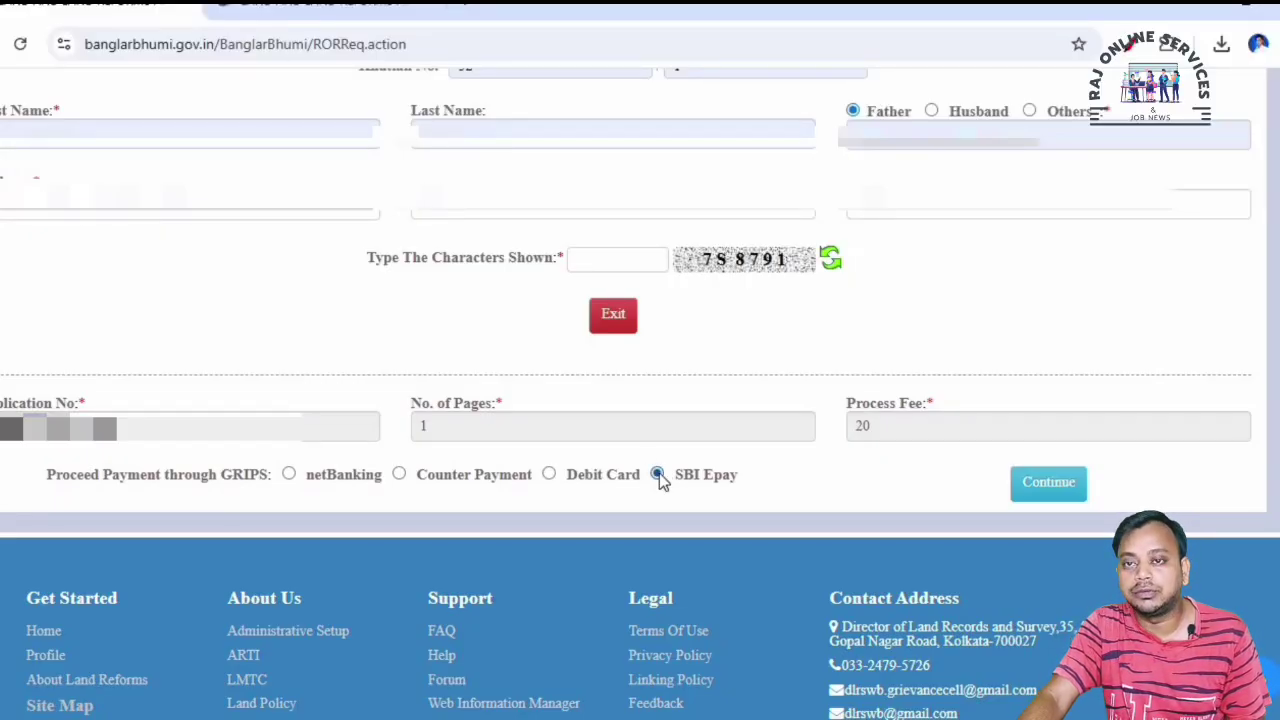
left_click(1050, 485)
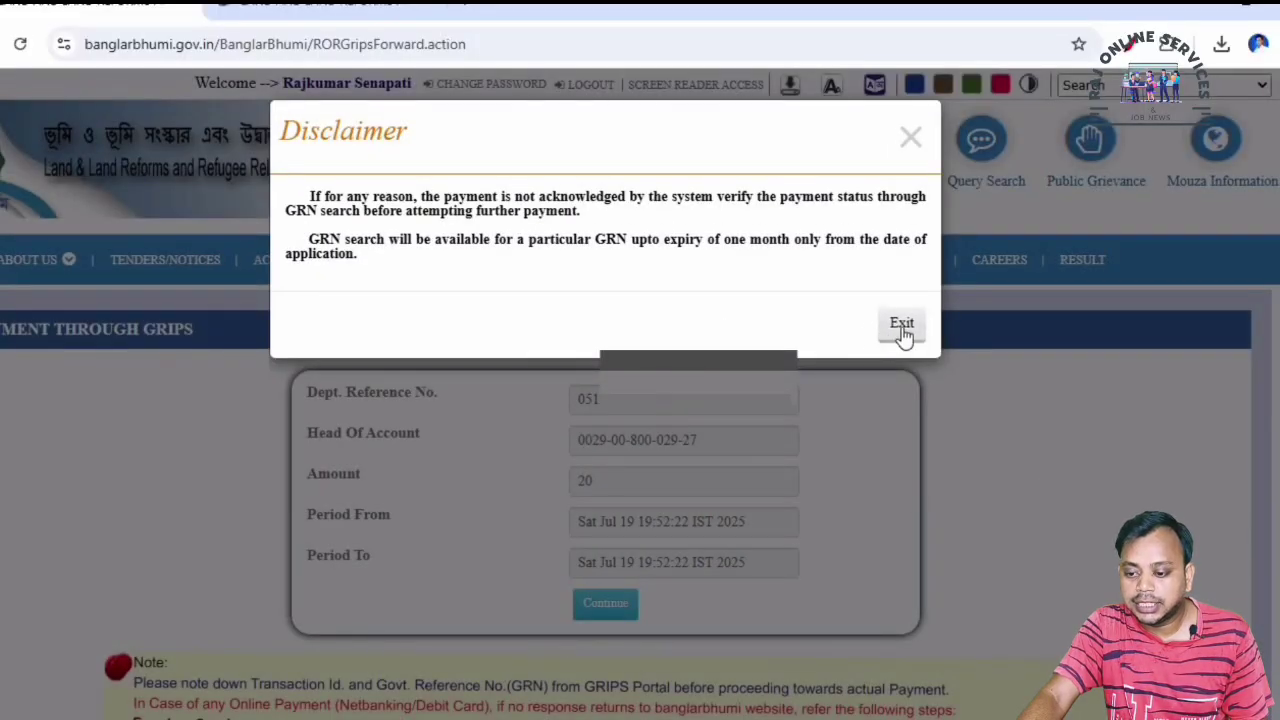
left_click(900, 325)
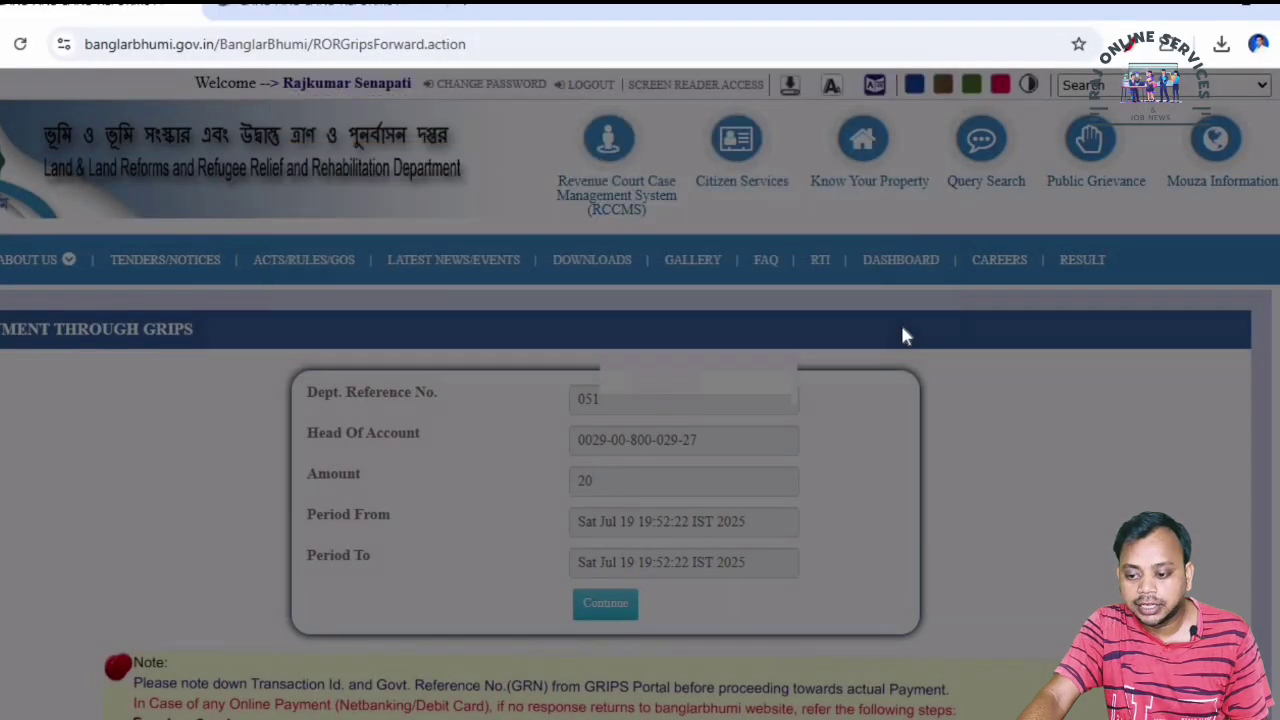
scroll(951, 424, "down", 2)
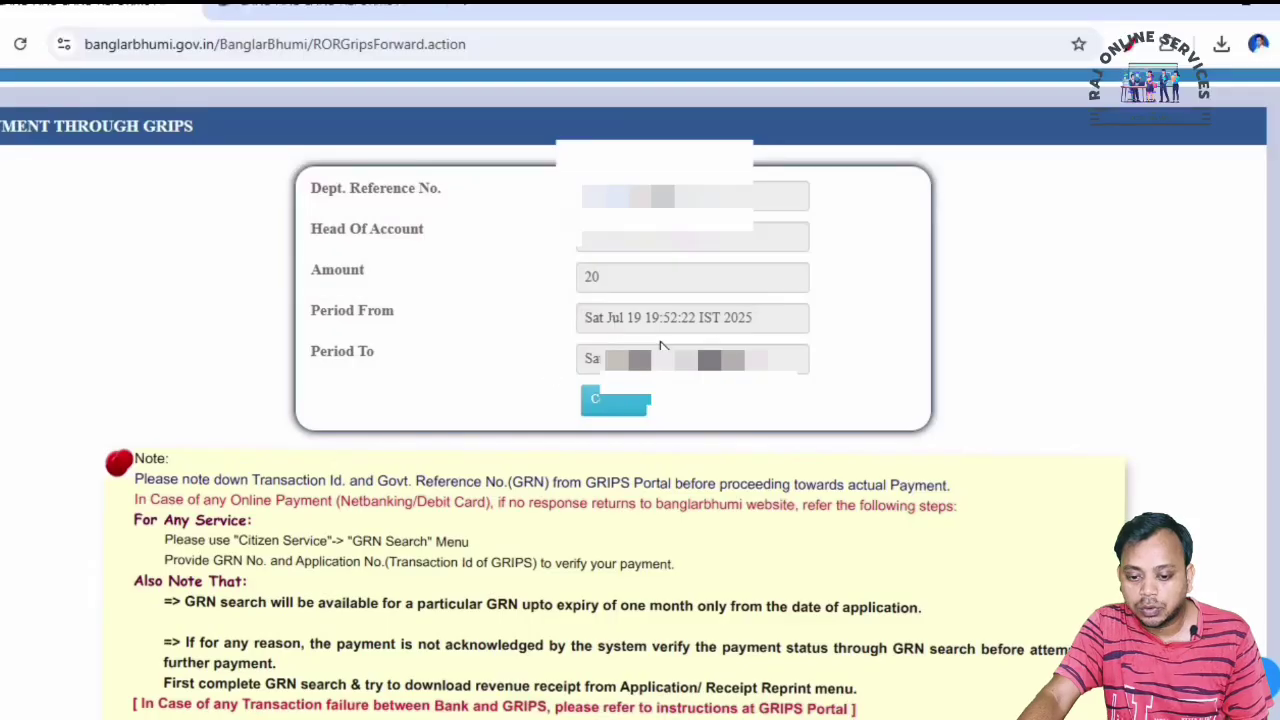
- Continue from the payment summary to GRIPS, mark the payment details as verified and checked, and advance to payment mode selection
left_click(612, 405)
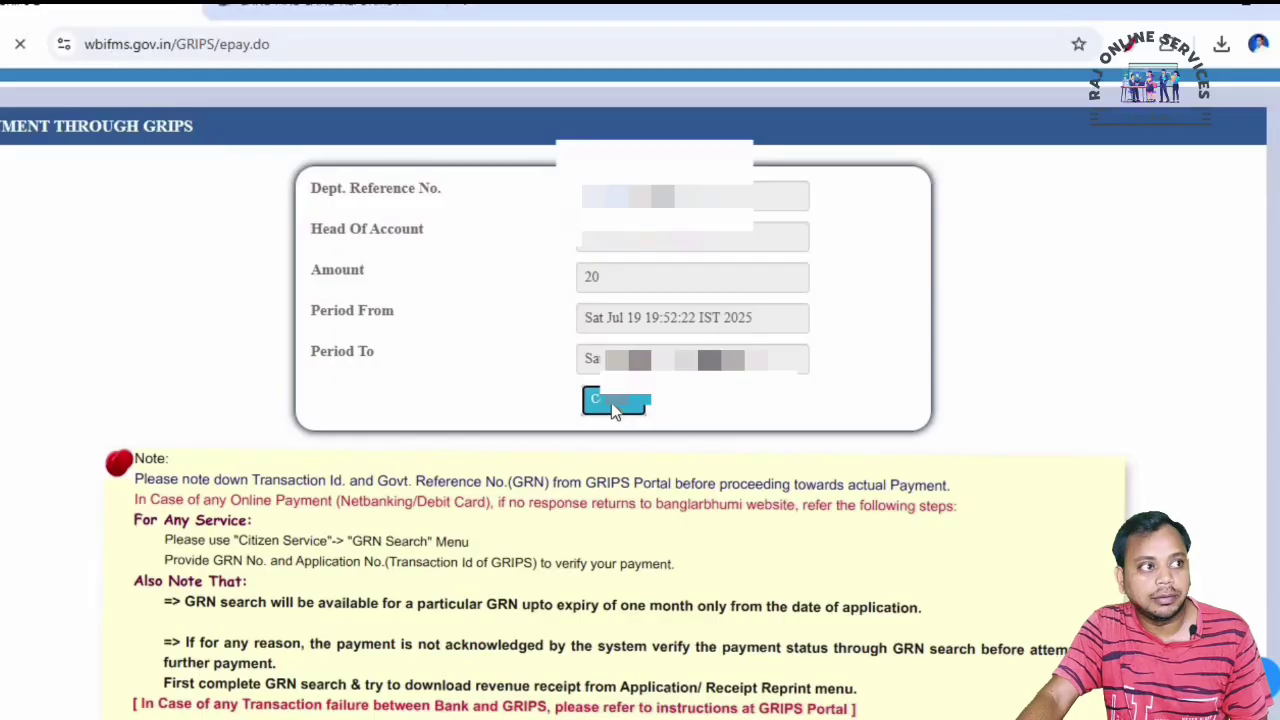
scroll(535, 489, "down", 7)
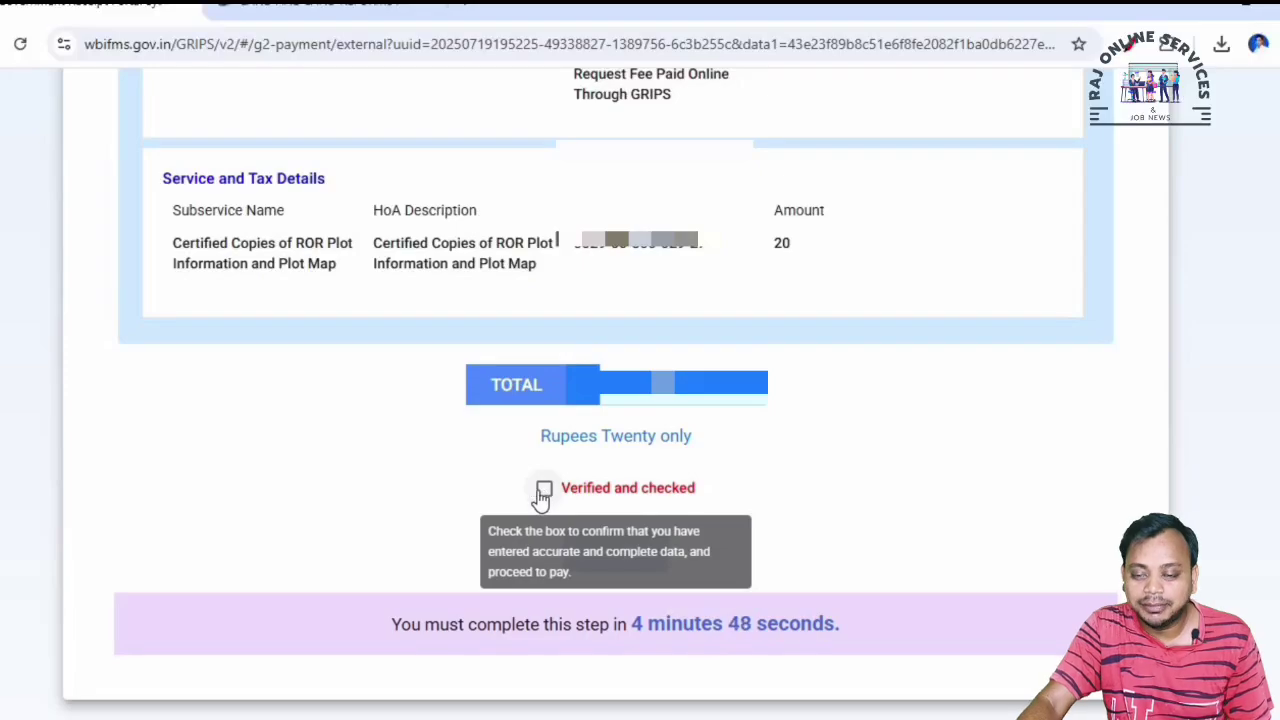
left_click(543, 490)
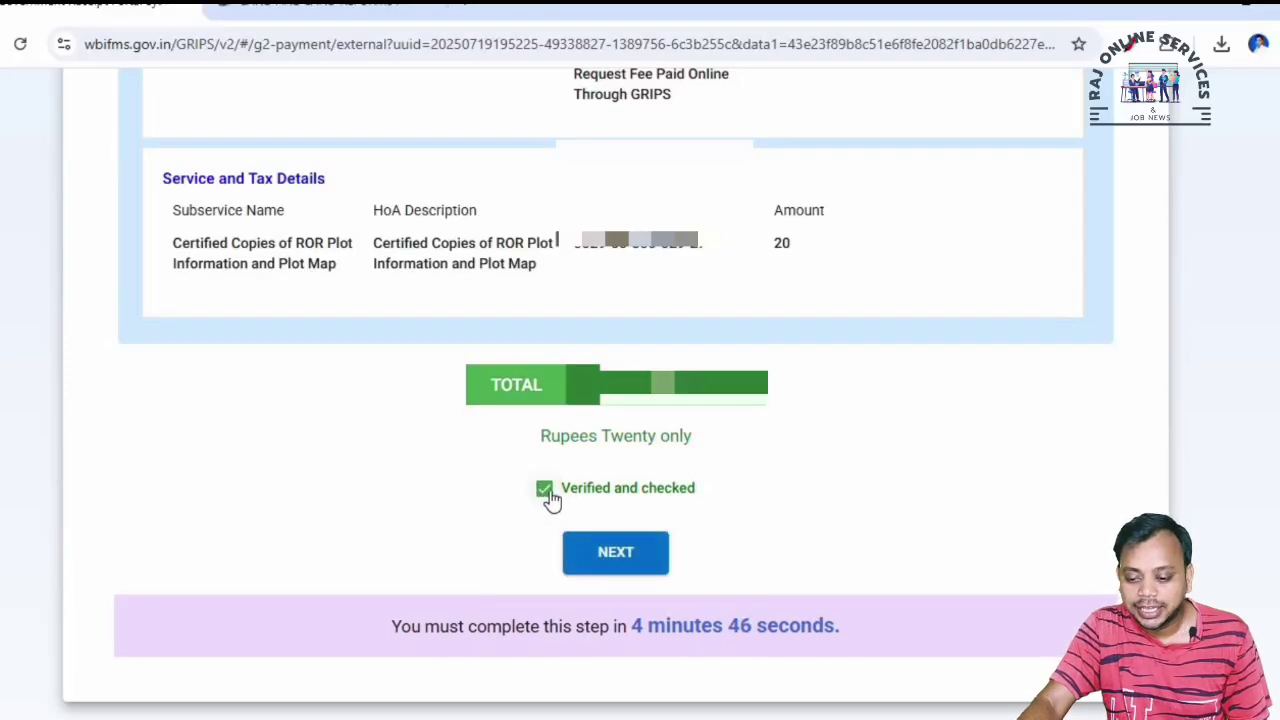
left_click(615, 556)
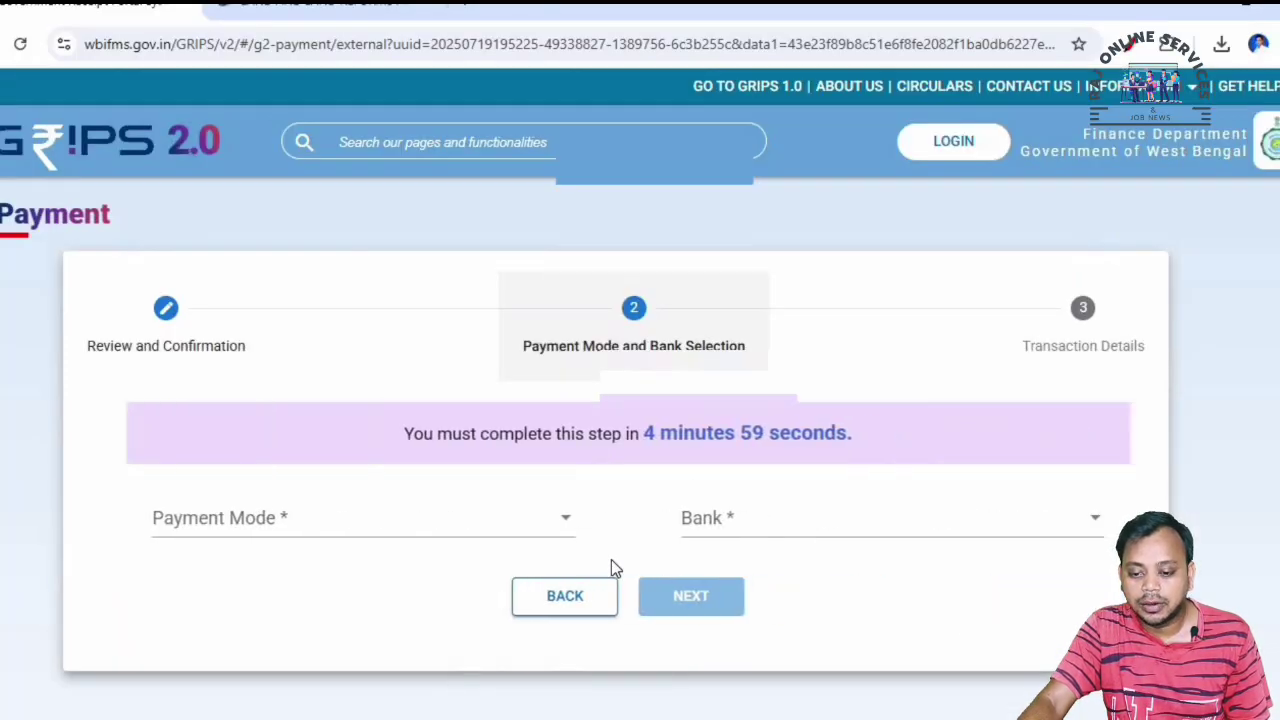
- Set the payment mode to SBI Epay, paid through Payment Gateway/Bank, and submit the selection
left_click(355, 520)
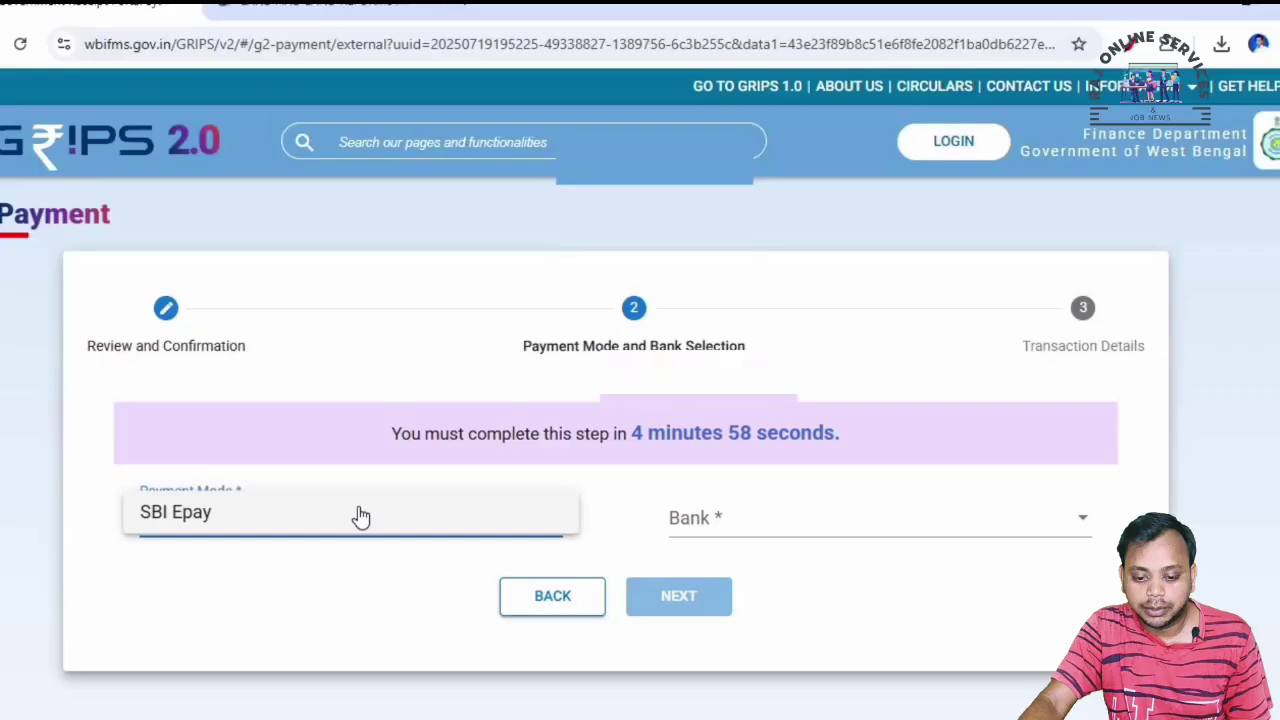
left_click(190, 524)
left_click(680, 514)
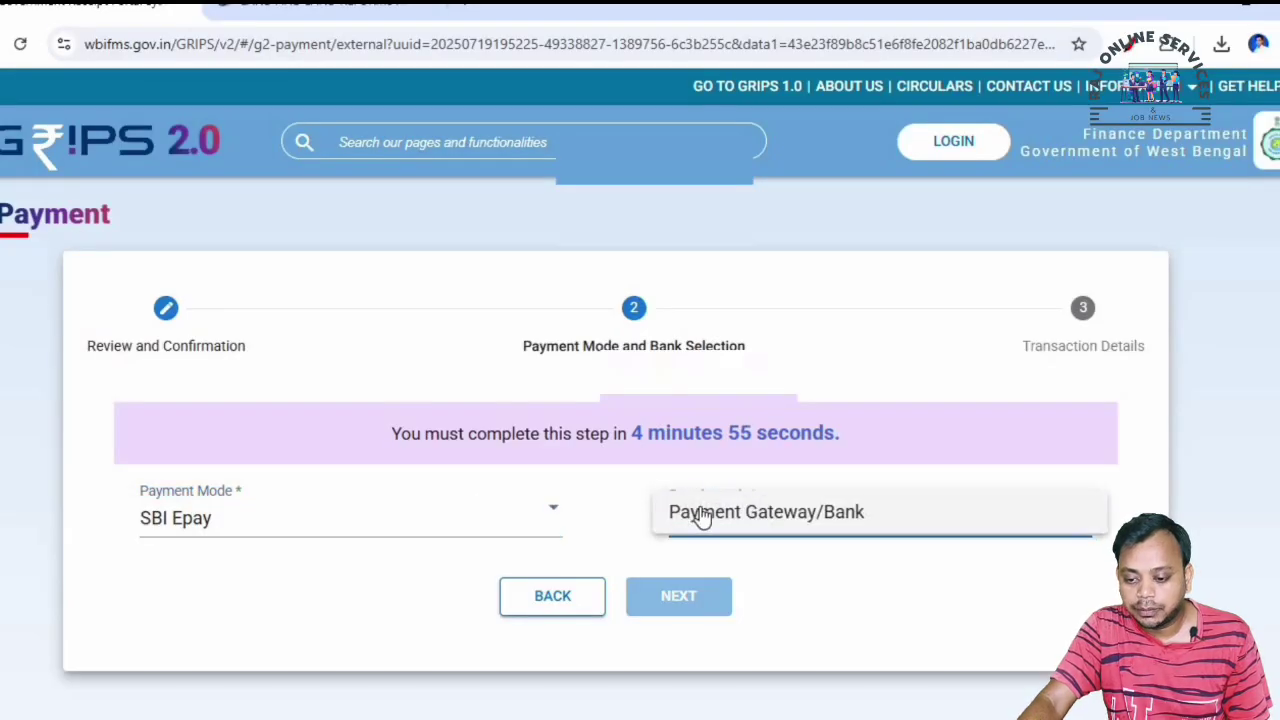
left_click(798, 520)
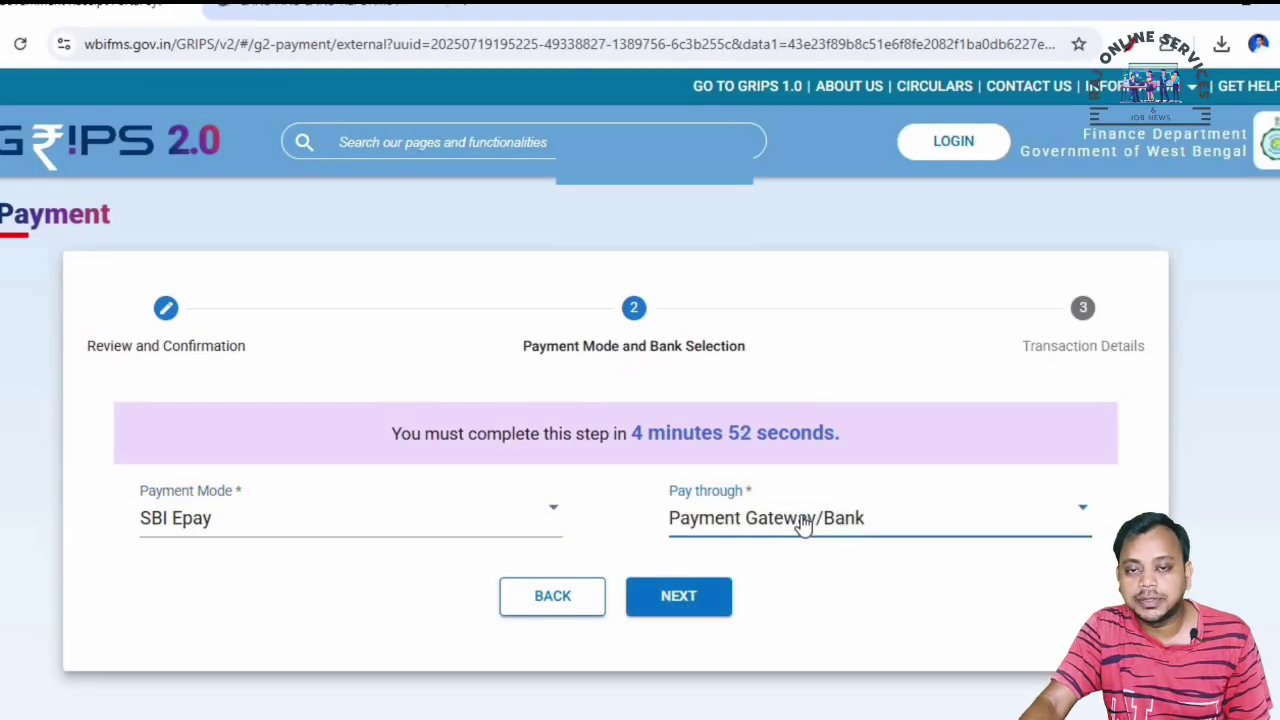
left_click(683, 598)
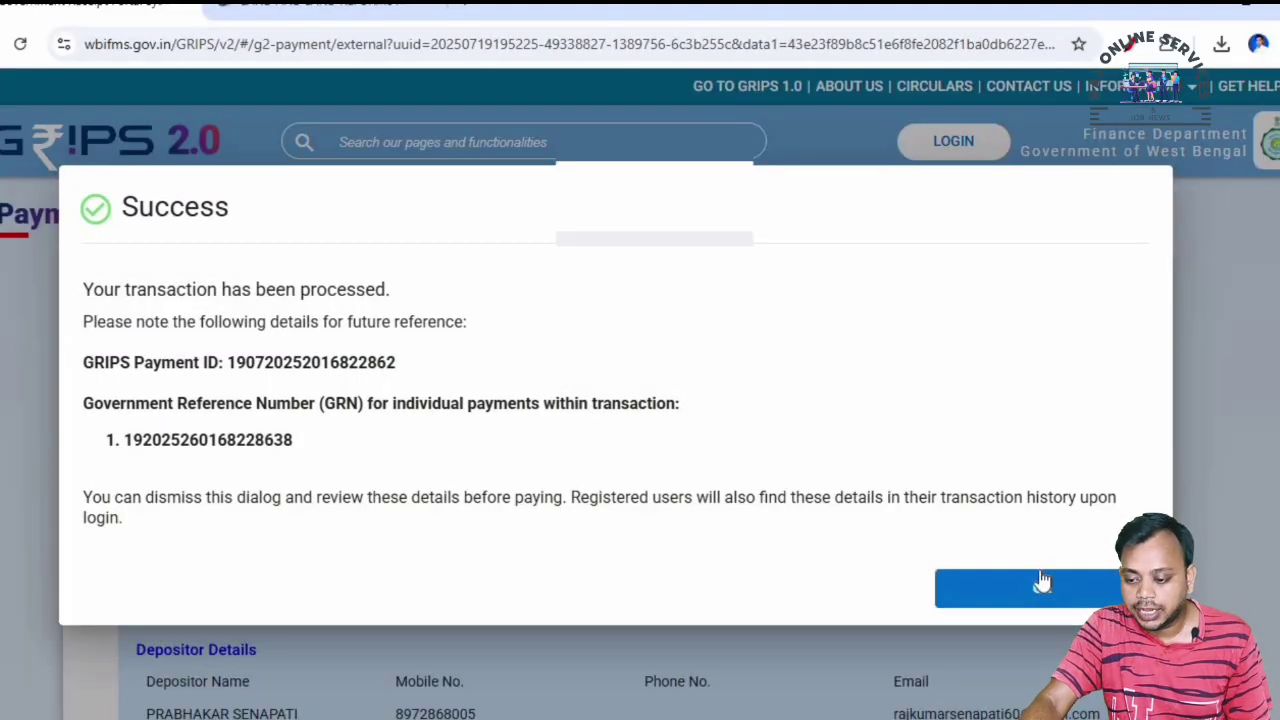
- Dismiss the notice with the generated payment ID and GRN, and proceed from the transaction details to the SBI ePay payment portal
left_click(1042, 590)
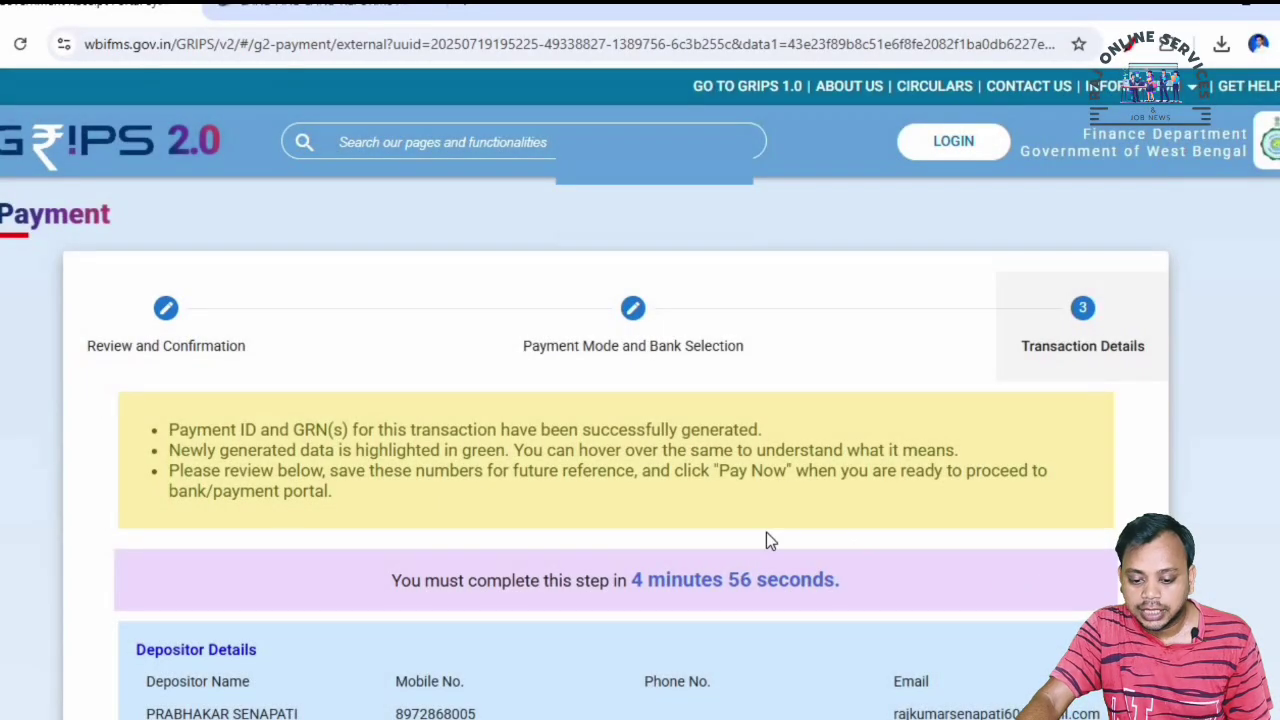
scroll(787, 524, "down", 15)
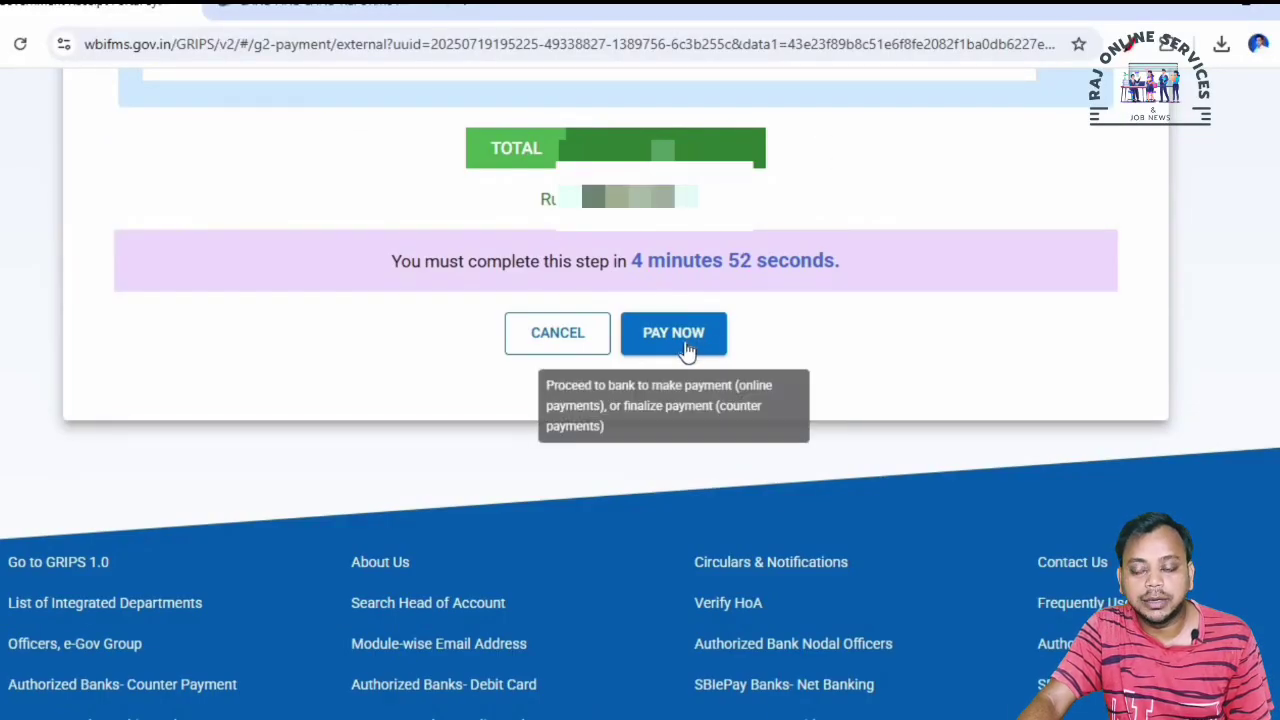
left_click(686, 337)
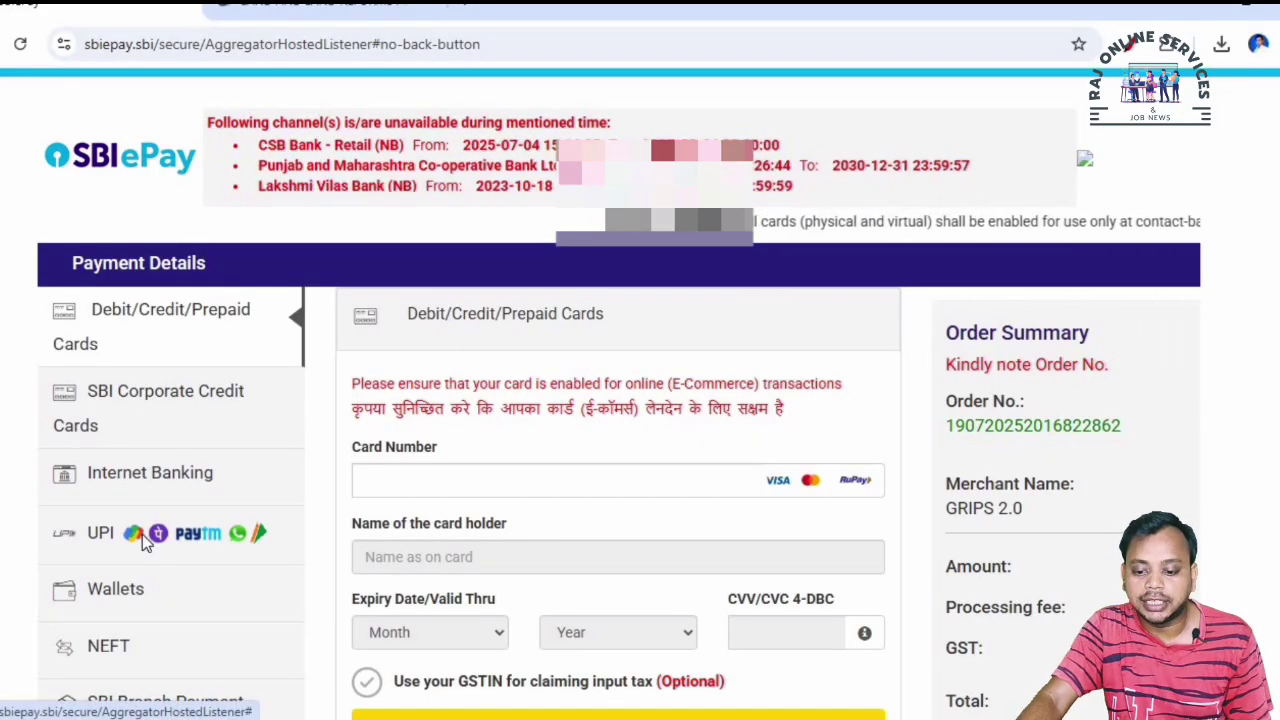
- Pay the fee through UPI with the UPI QR option and download the payment challan
left_click(143, 538)
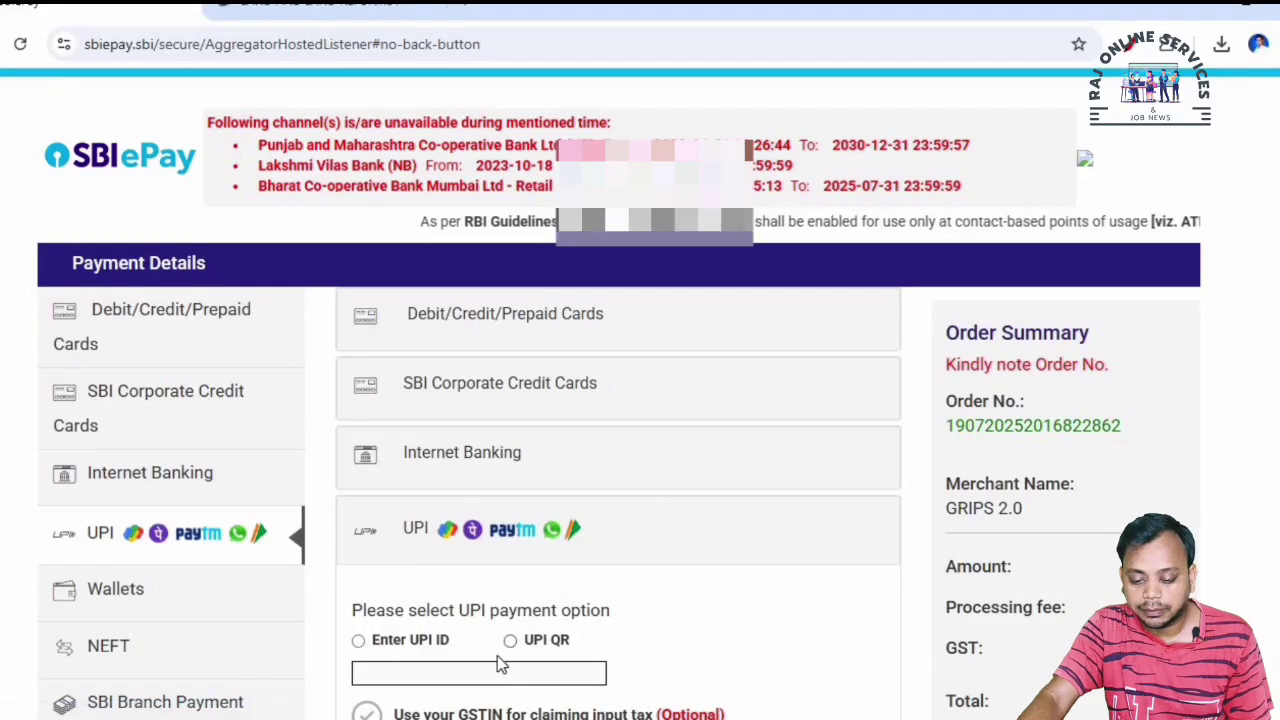
scroll(480, 663, "down", 2)
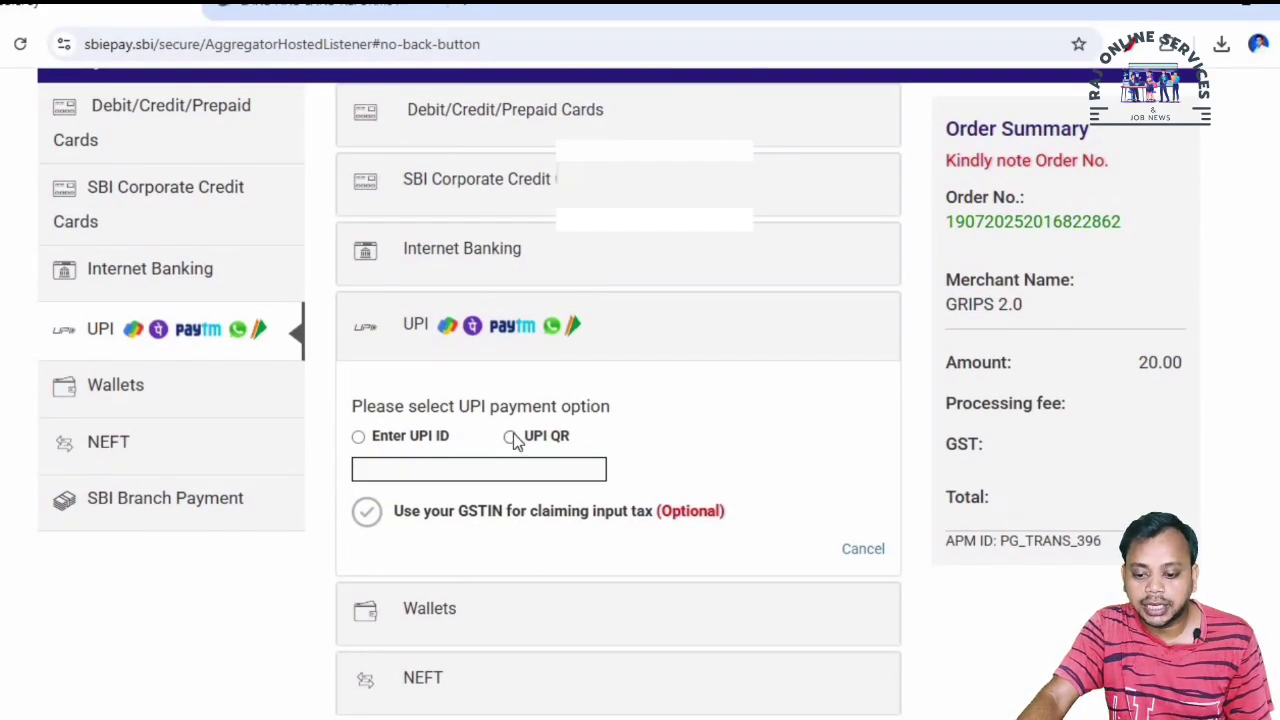
left_click(511, 437)
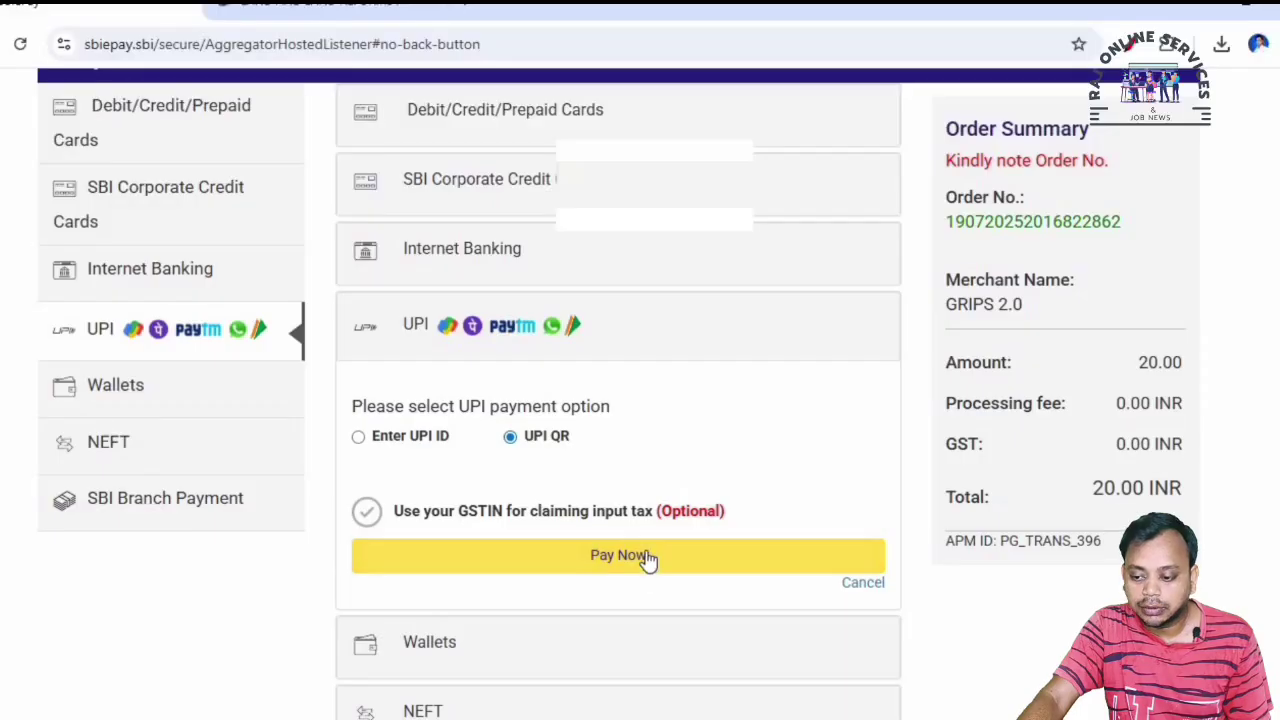
left_click(646, 558)
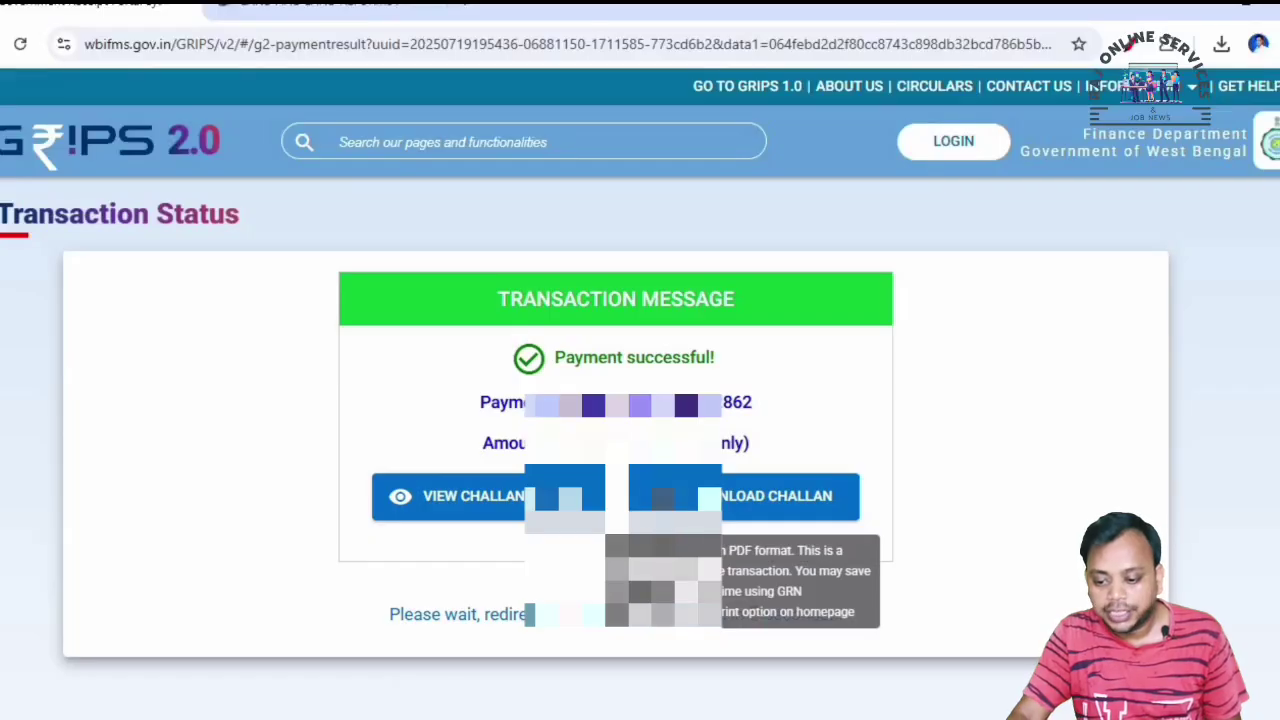
left_click(752, 506)
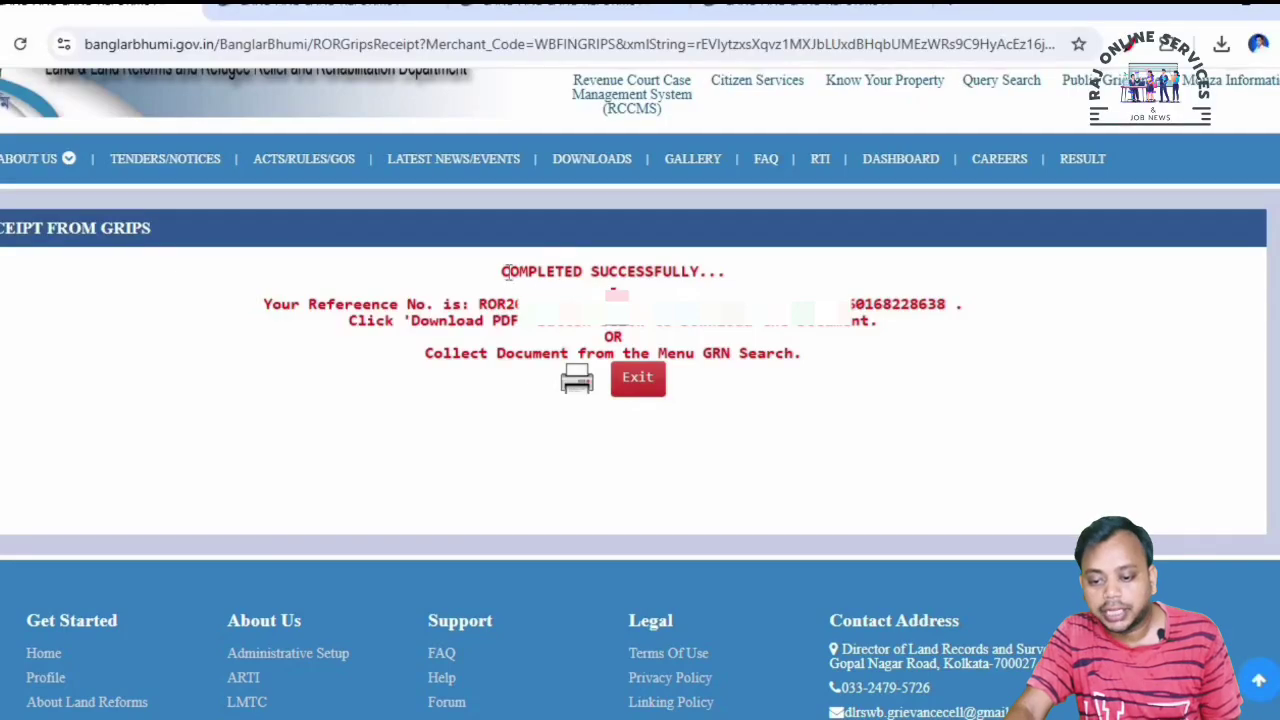
- Examine the completion message and the application reference number on the receipt from GRIPS
left_click_drag(503, 271, 678, 264)
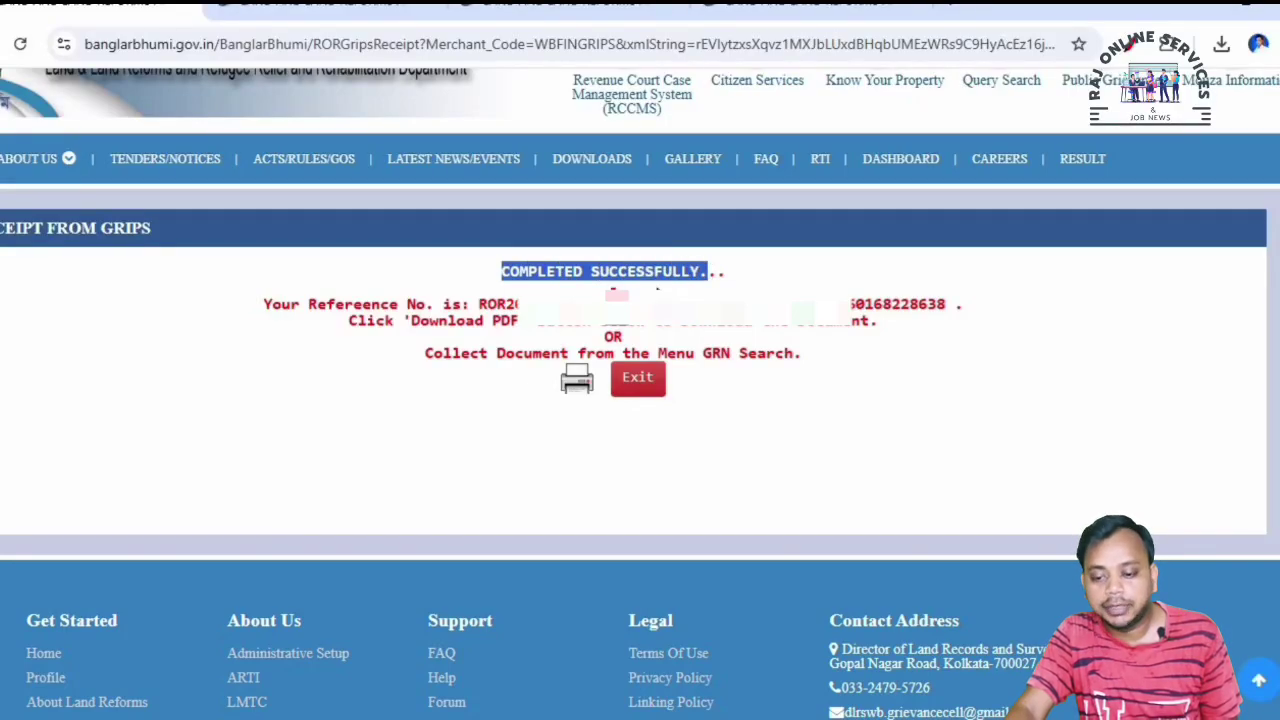
left_click(625, 279)
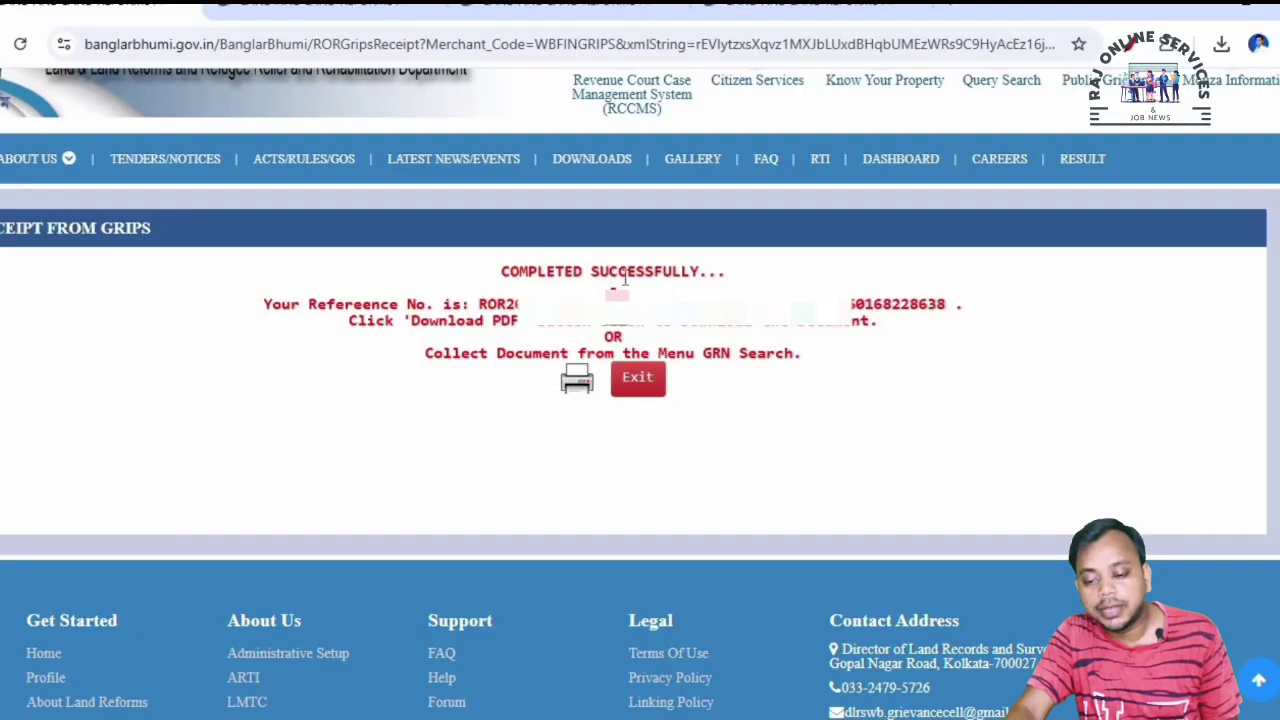
left_click_drag(475, 303, 628, 306)
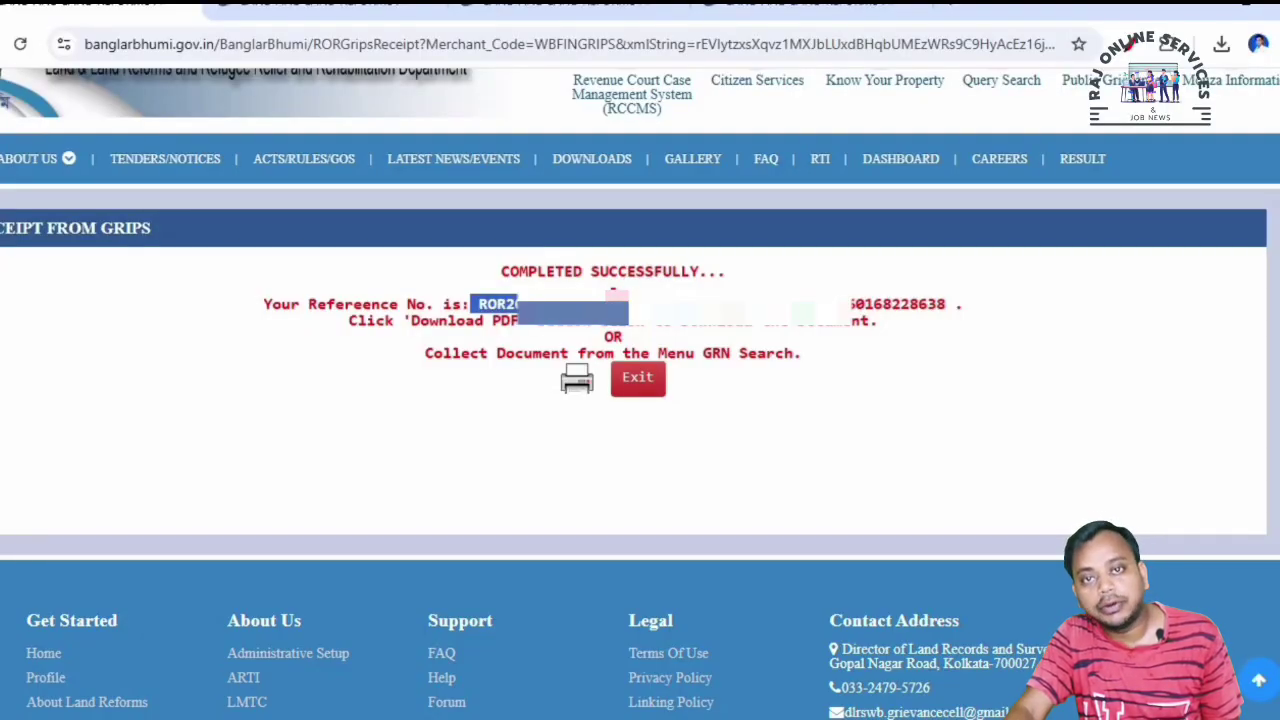
left_click(492, 303)
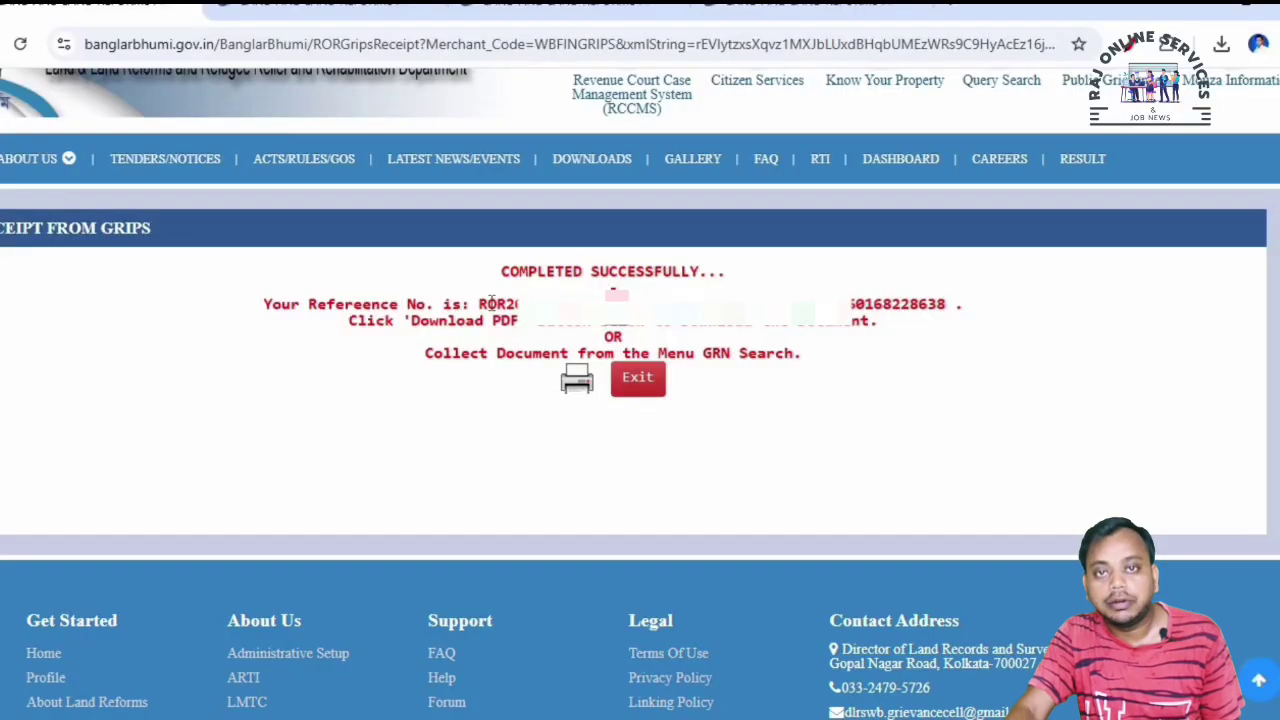